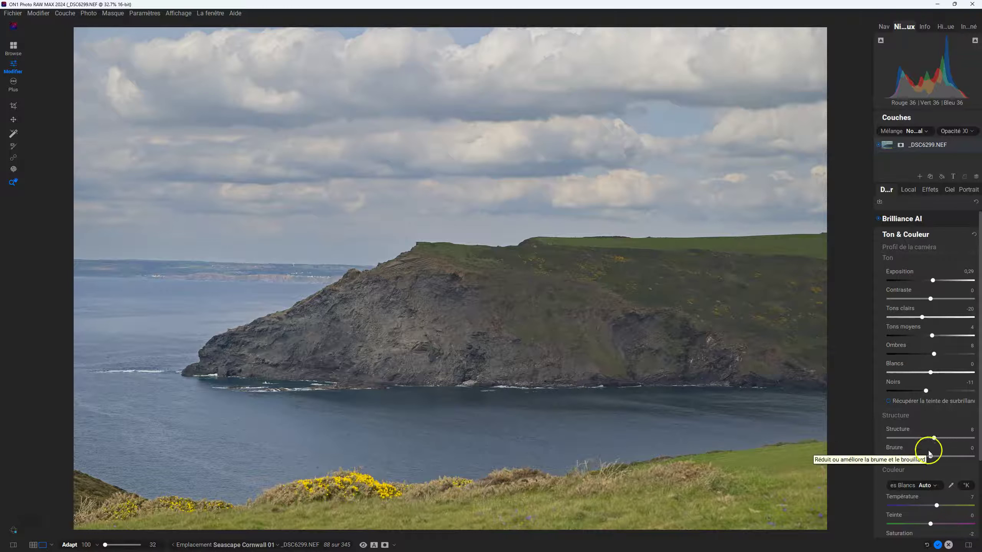
# - Add a Contraste dynamique filter to the seascape photo's effects
pyautogui.click(934, 439)
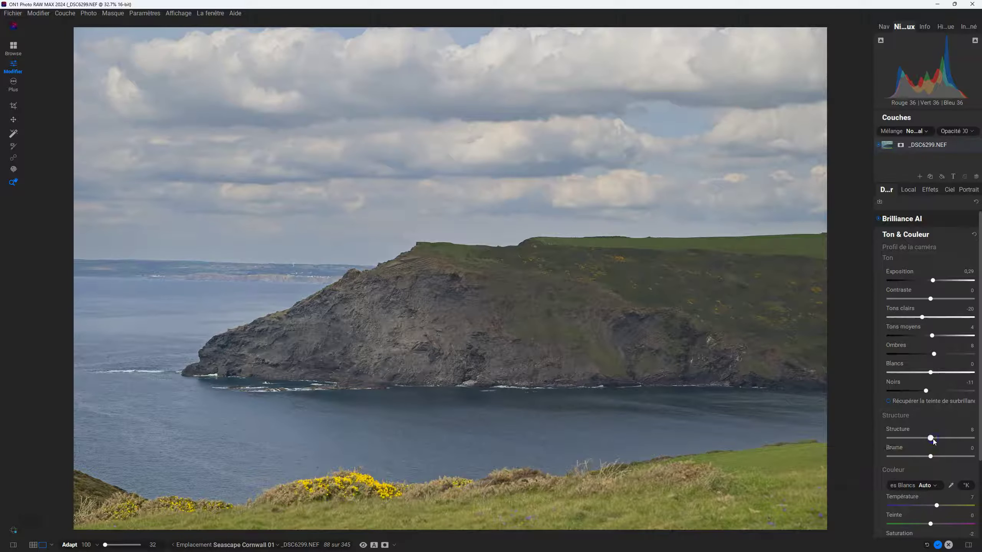
pyautogui.click(909, 220)
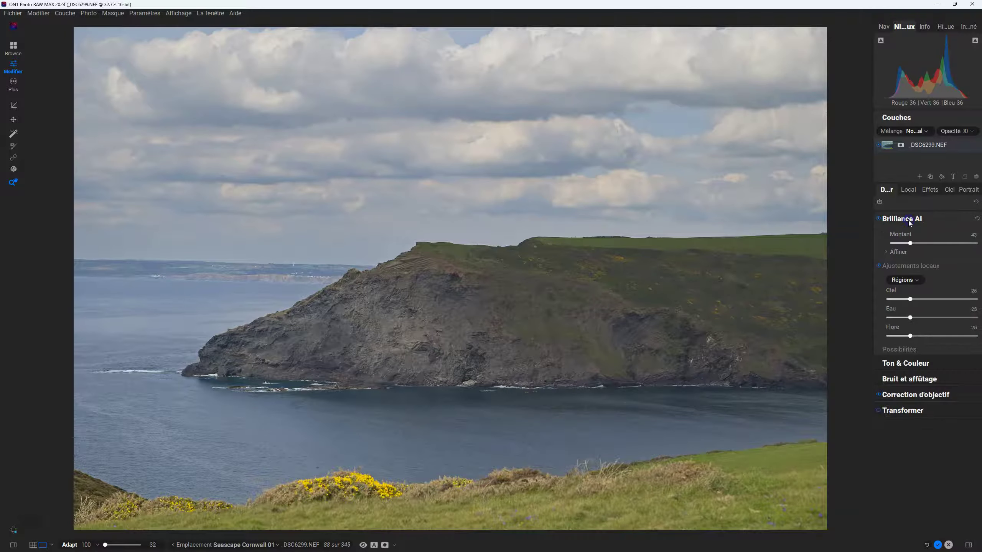
pyautogui.click(928, 190)
pyautogui.click(926, 219)
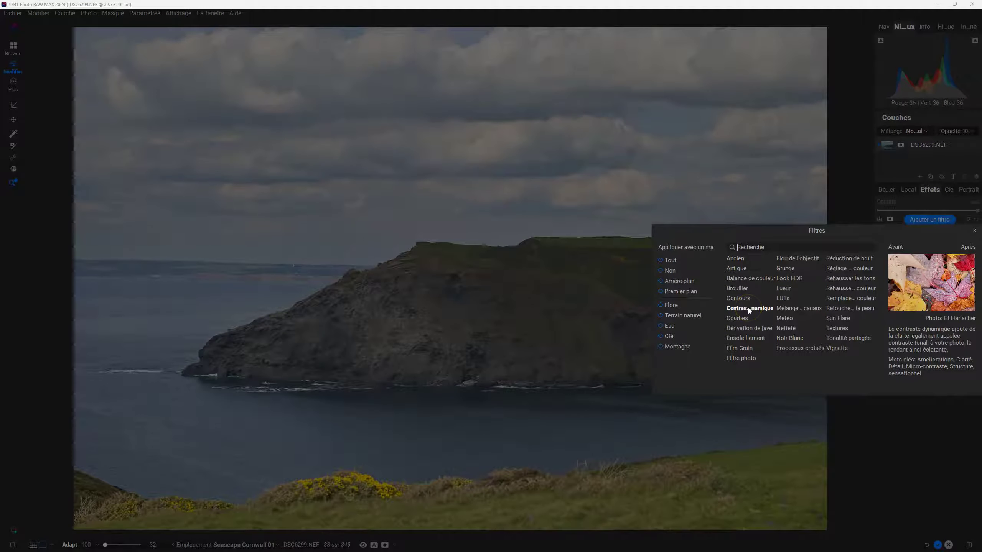
pyautogui.click(748, 308)
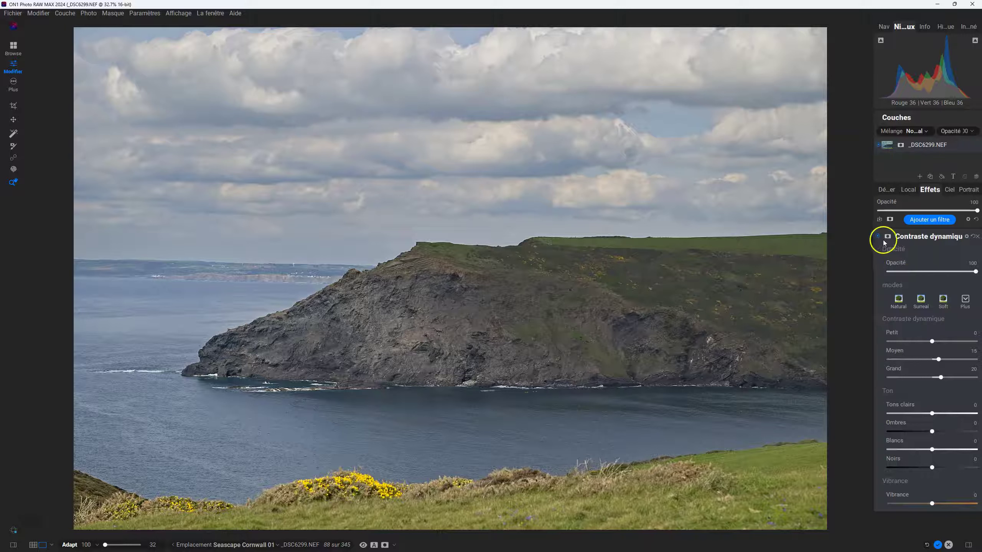
# - Switch the Contraste dynamique filter off and on repeatedly to compare the photo with and without it
pyautogui.click(877, 236)
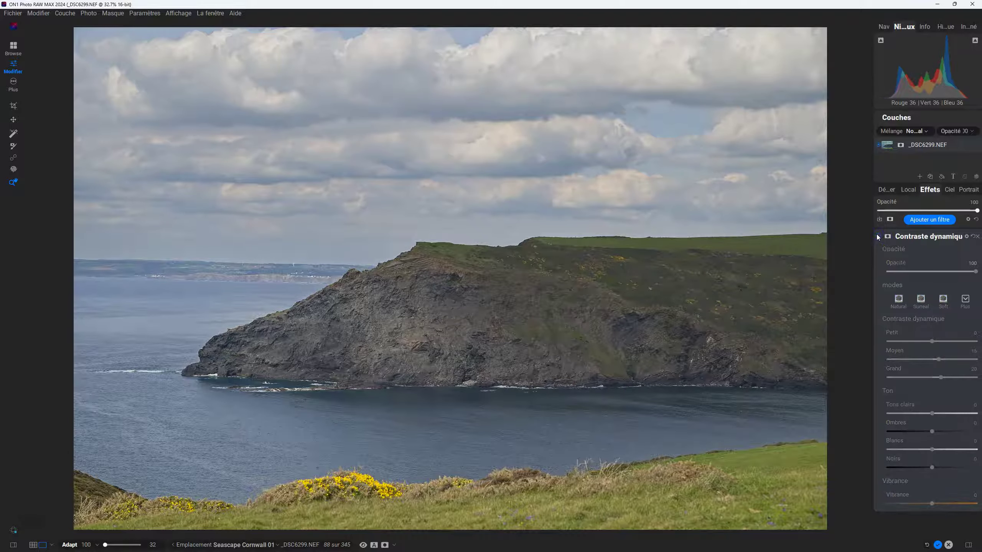
pyautogui.click(877, 236)
pyautogui.click(877, 236)
pyautogui.click(877, 236)
pyautogui.click(877, 236)
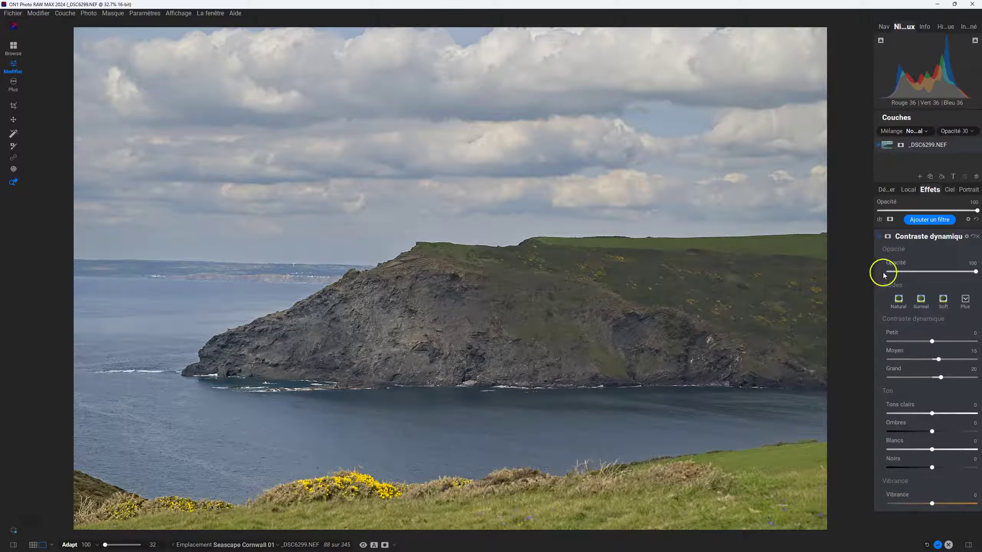
# - Lower the Contraste dynamique filter's opacity to 0 to preview its strength, and bring it back to 100
pyautogui.click(899, 300)
pyautogui.moveTo(975, 272); pyautogui.dragTo(841, 267)
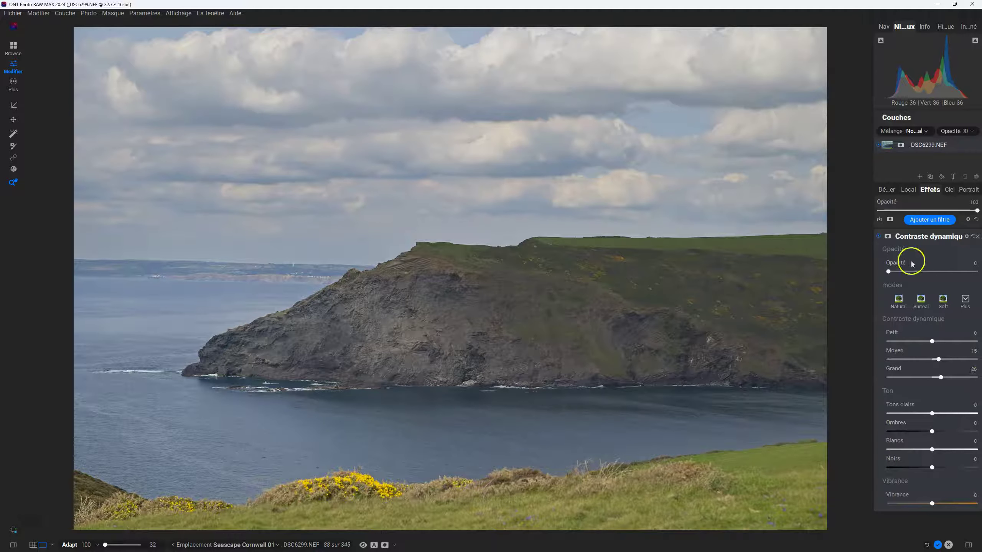
pyautogui.moveTo(889, 273); pyautogui.dragTo(977, 273)
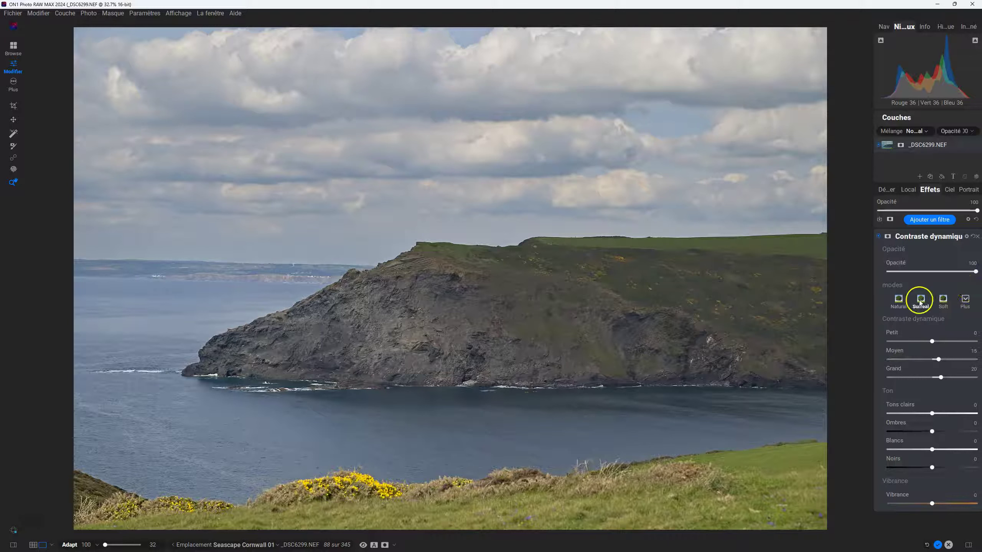
pyautogui.click(963, 296)
pyautogui.moveTo(975, 271)
pyautogui.mouseDown()
pyautogui.moveTo(886, 273)
pyautogui.moveTo(977, 272)
pyautogui.mouseUp()
# - Expand the _DSC6299.NEF layer's contents to view its Effets and Ajustements locaux entries
pyautogui.click(976, 145)
pyautogui.click(975, 146)
pyautogui.click(975, 146)
pyautogui.click(888, 145)
pyautogui.click(922, 146)
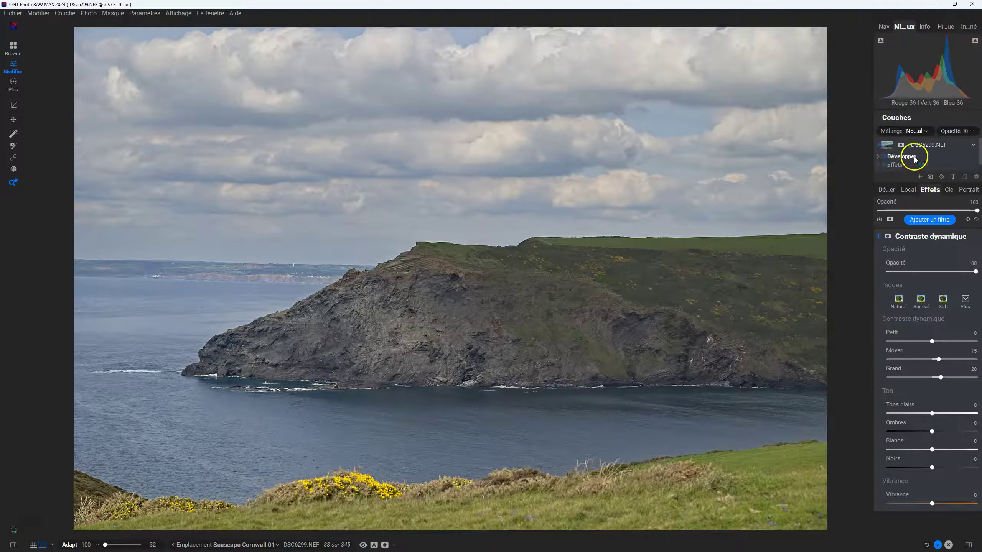
pyautogui.click(888, 166)
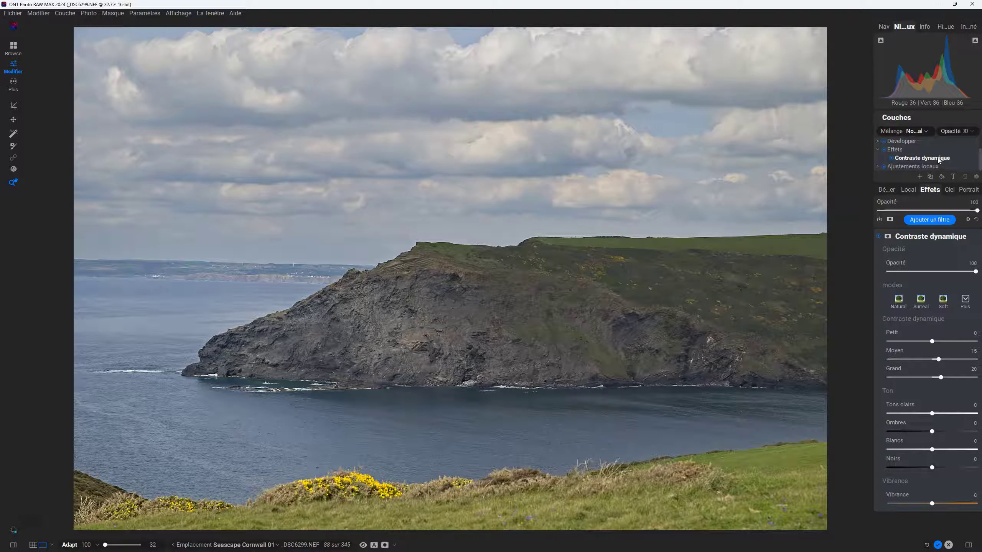
pyautogui.click(880, 167)
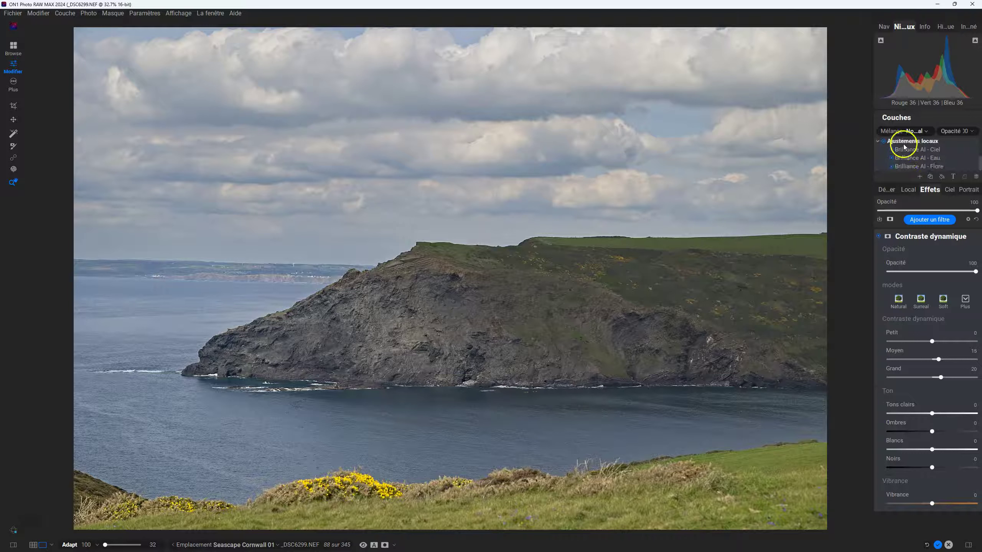
# - Collapse the layer's Ajustements locaux group, and switch it off and on to compare its effect
pyautogui.click(879, 144)
pyautogui.click(879, 143)
pyautogui.click(888, 150)
pyautogui.click(886, 167)
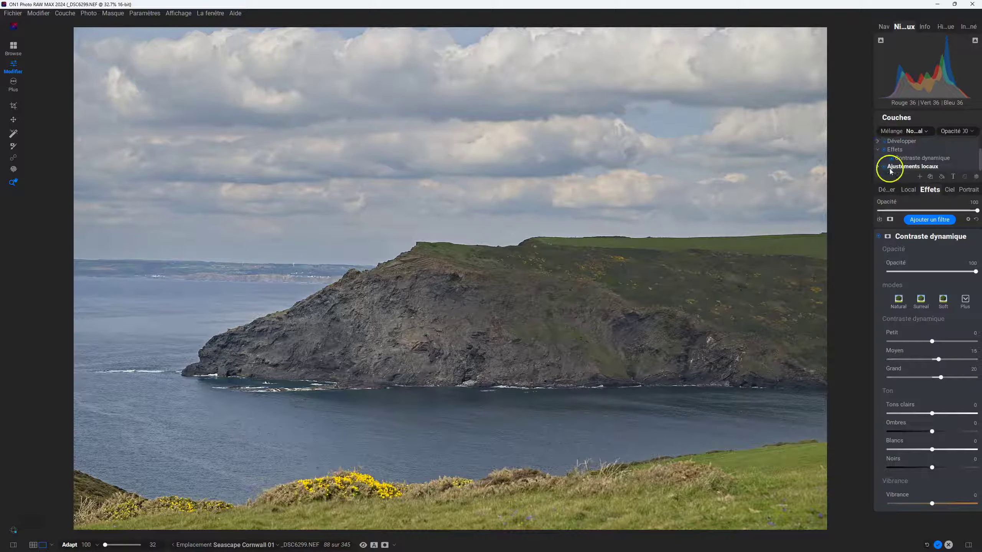
pyautogui.click(884, 167)
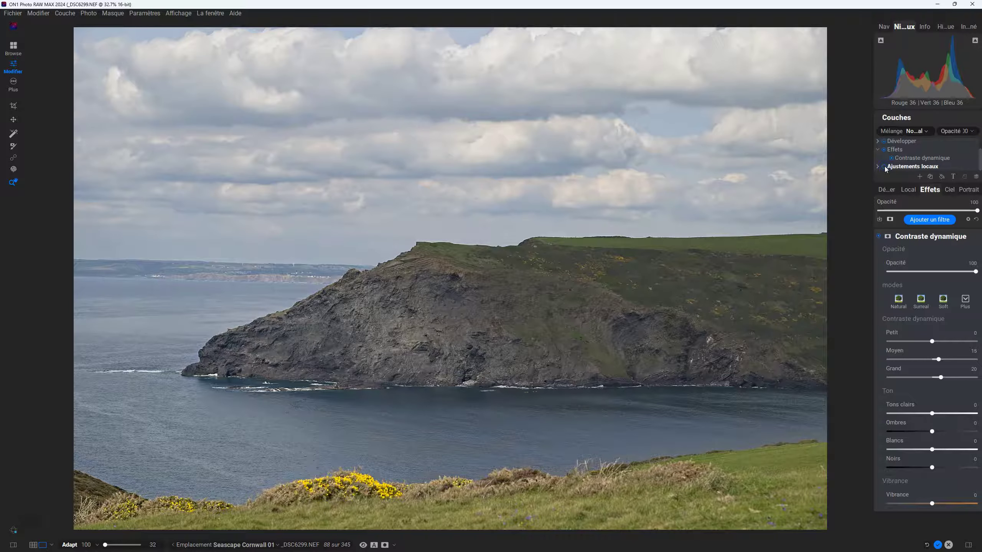
pyautogui.click(884, 167)
# - Collapse the Effets group and the _DSC6299.NEF layer's list of adjustments
pyautogui.click(881, 150)
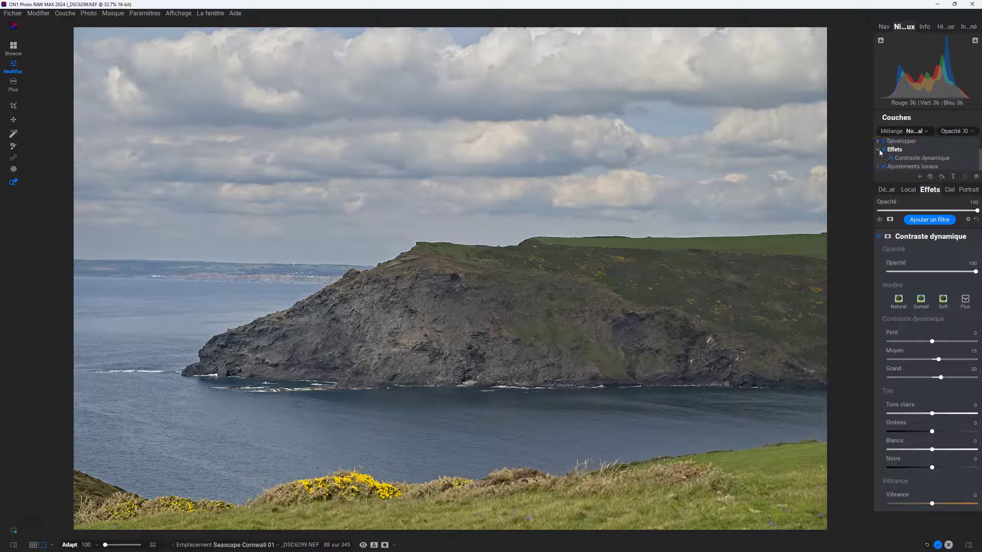
pyautogui.click(945, 302)
pyautogui.click(899, 164)
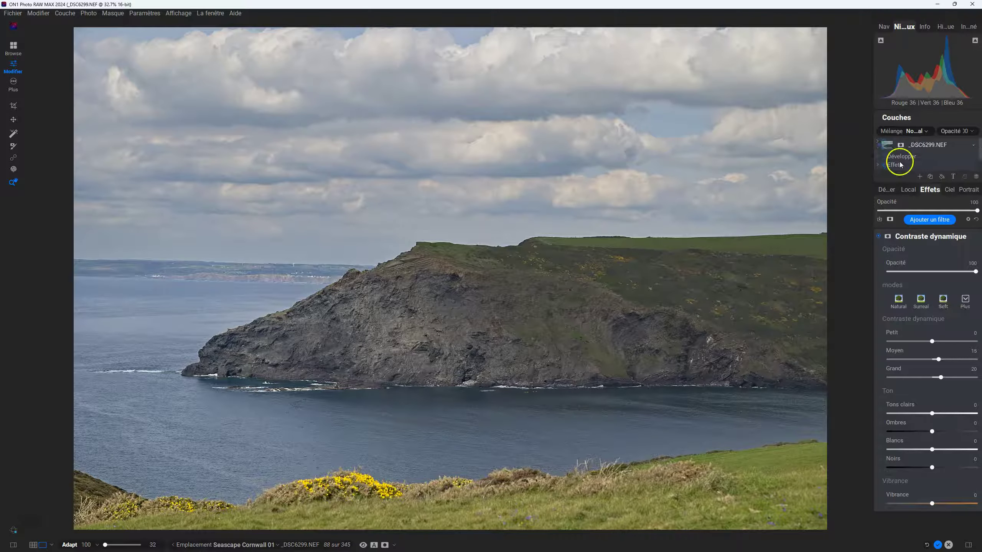
pyautogui.click(976, 146)
pyautogui.click(974, 145)
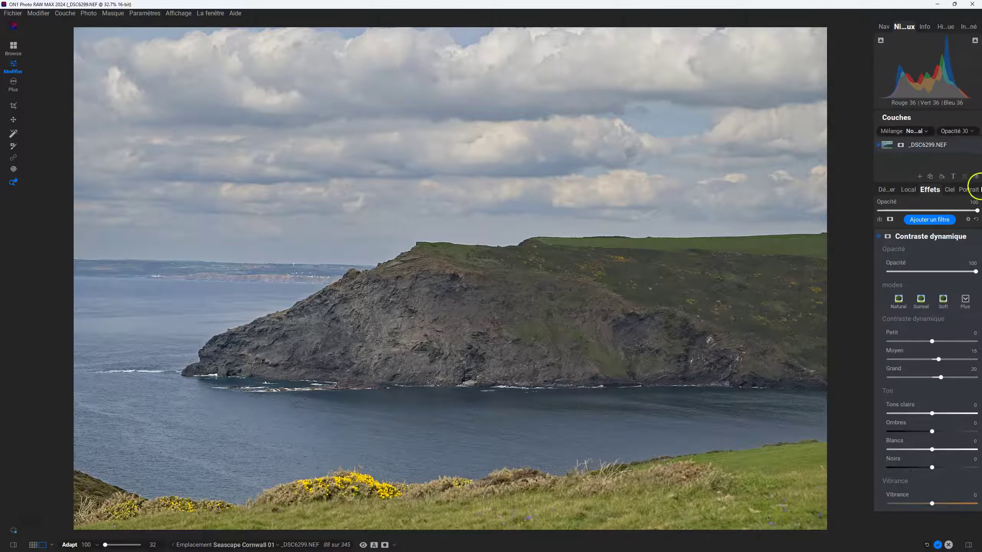
# - Try the Surreal, Soft and Texture Enhancer styles of the Contraste dynamique filter
pyautogui.click(920, 304)
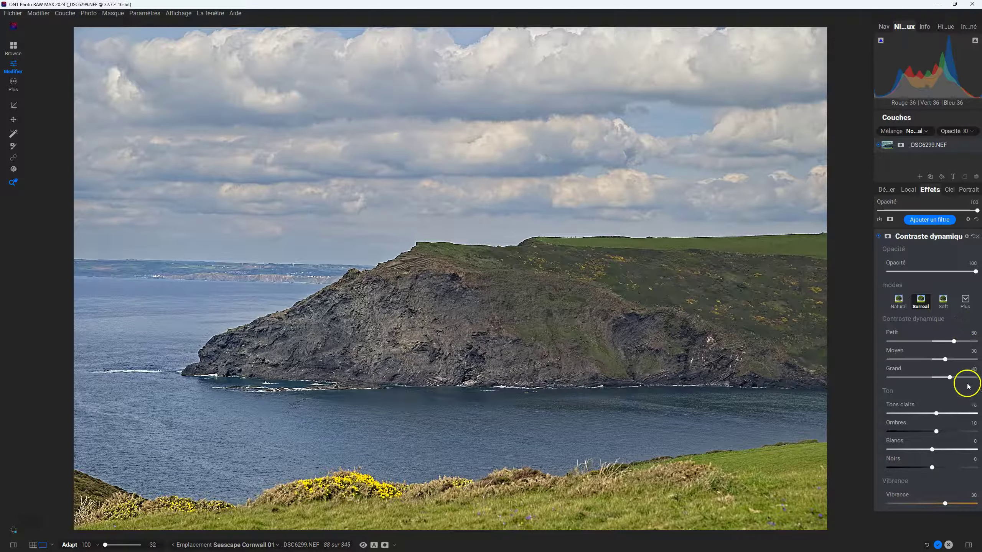
pyautogui.click(942, 302)
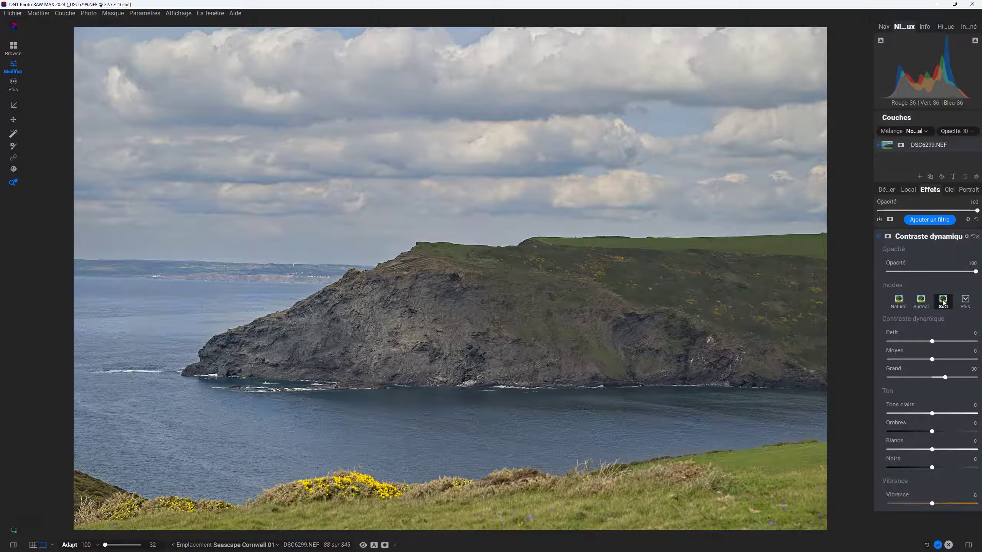
pyautogui.click(964, 301)
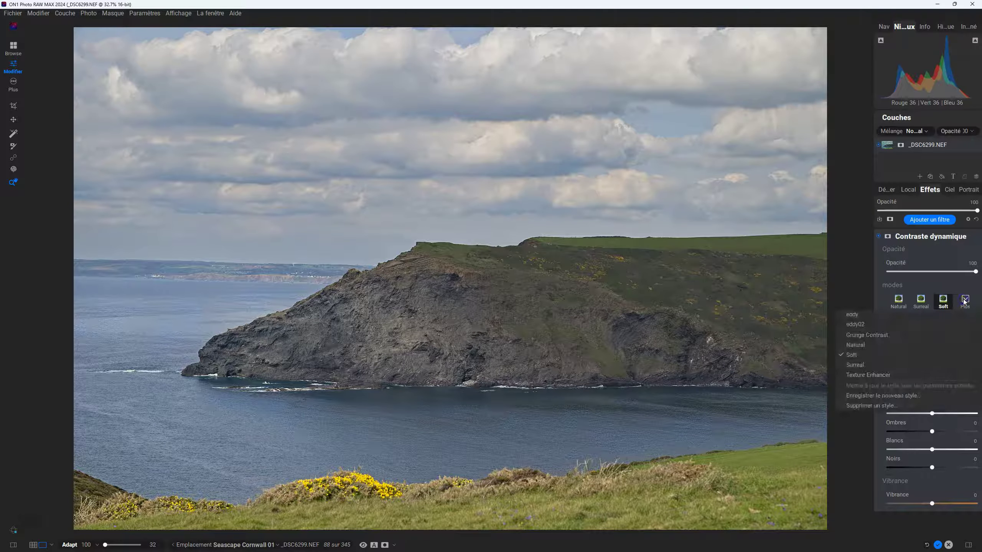
pyautogui.click(866, 376)
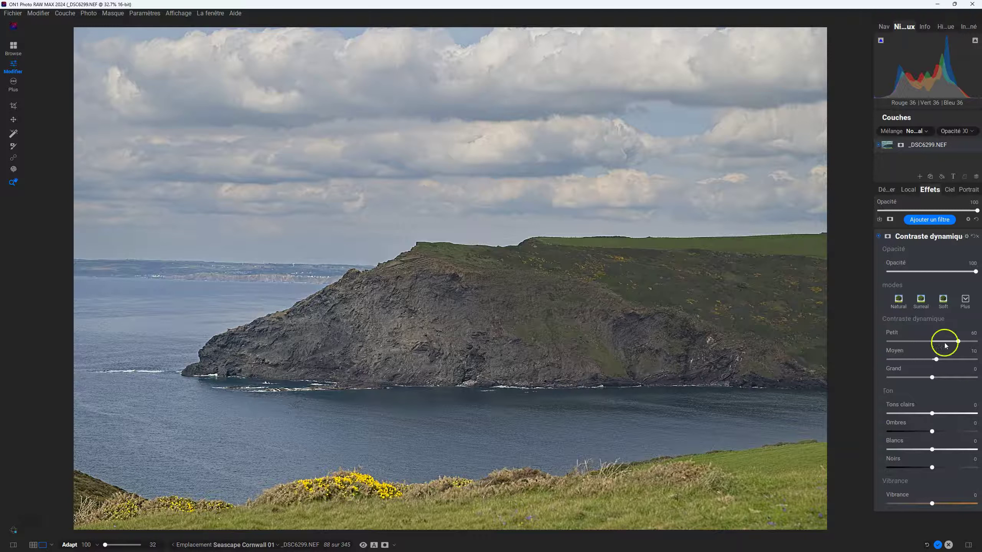
# - Set the Petit and Moyen contrast amounts of the filter to 0, matching Grand
pyautogui.click(972, 333)
pyautogui.write('0')
pyautogui.press('Return')
pyautogui.click(974, 351)
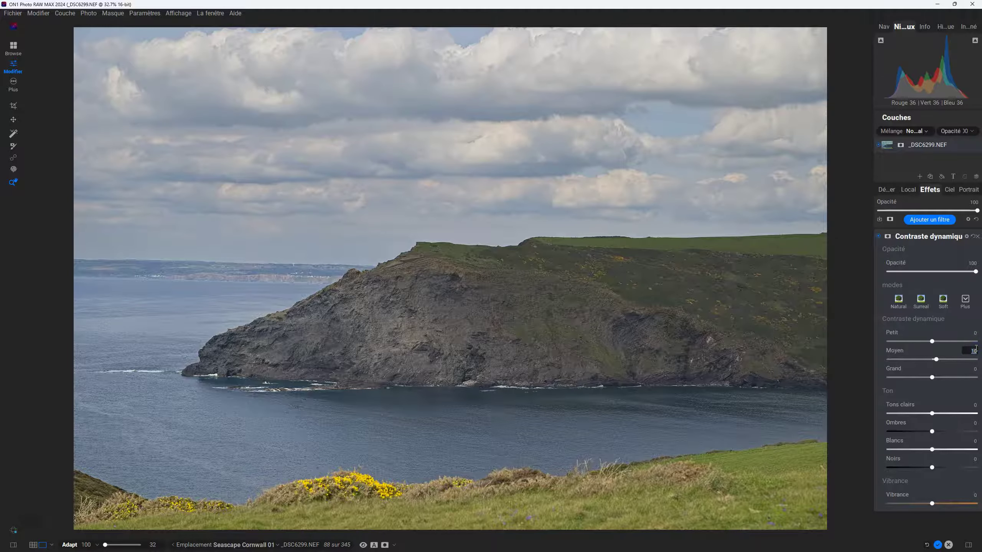
pyautogui.write('0')
pyautogui.press('Return')
pyautogui.click(975, 369)
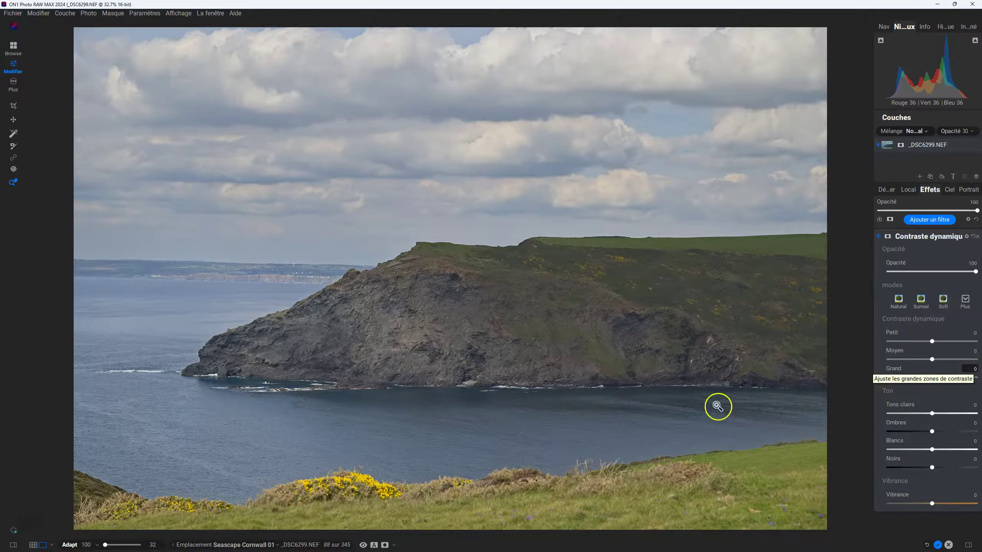
# - View the cliff at 100%, test Petit contrast at 65, and return it to 0
pyautogui.click(443, 325)
pyautogui.moveTo(500, 279); pyautogui.dragTo(445, 203)
pyautogui.moveTo(433, 148); pyautogui.dragTo(410, 175)
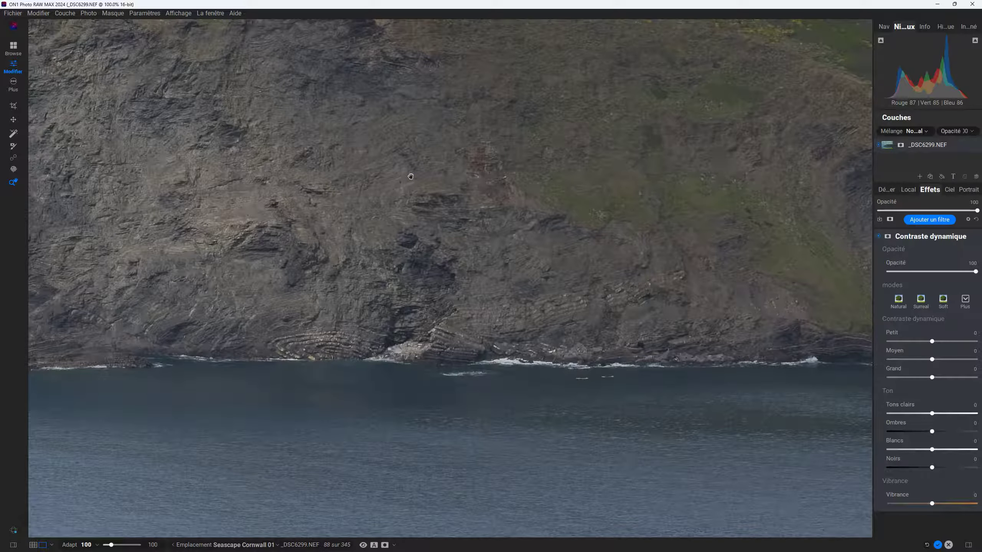
pyautogui.click(932, 342)
pyautogui.moveTo(933, 342); pyautogui.dragTo(961, 343)
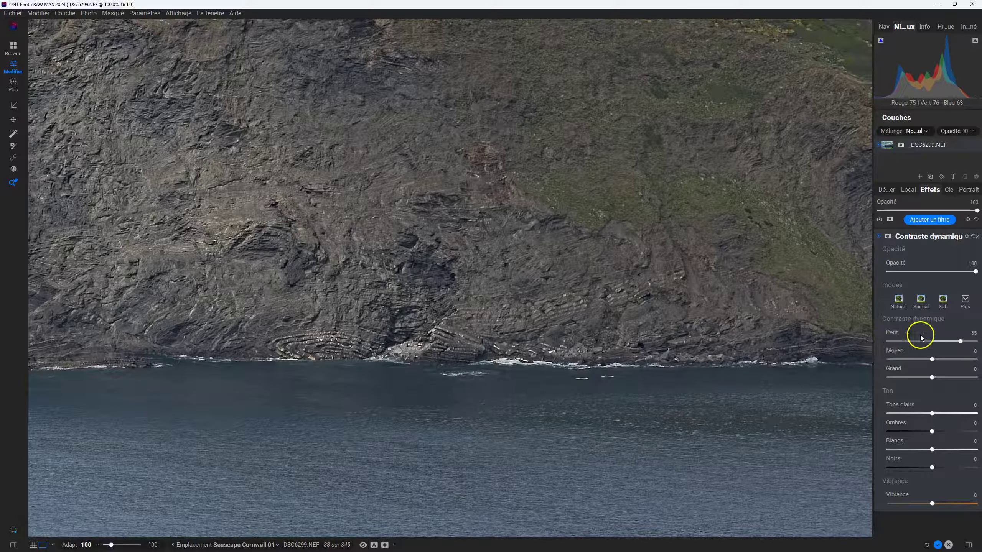
pyautogui.moveTo(961, 343)
pyautogui.mouseDown()
pyautogui.moveTo(941, 343)
pyautogui.moveTo(966, 342)
pyautogui.moveTo(940, 343)
pyautogui.moveTo(966, 343)
pyautogui.moveTo(948, 343)
pyautogui.moveTo(958, 359)
pyautogui.moveTo(937, 359)
pyautogui.moveTo(969, 358)
pyautogui.moveTo(929, 350)
pyautogui.moveTo(962, 352)
pyautogui.moveTo(939, 357)
pyautogui.moveTo(933, 342)
pyautogui.moveTo(967, 342)
pyautogui.moveTo(944, 342)
pyautogui.mouseUp()
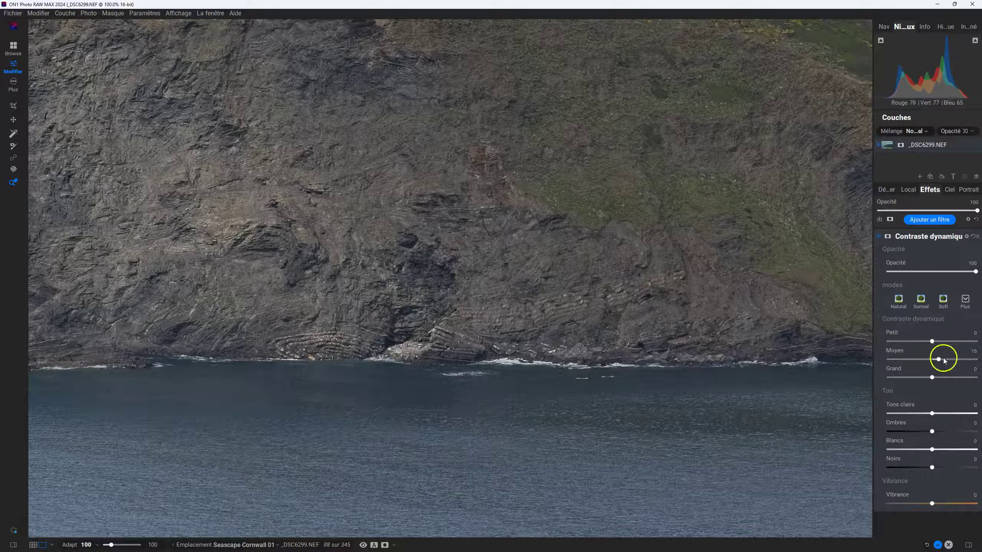
# - Set the filter's contrast to about 43 for Petit, 32 for Moyen and 55 for Grand, and check the whole photo
pyautogui.moveTo(938, 359)
pyautogui.mouseDown()
pyautogui.moveTo(935, 377)
pyautogui.moveTo(974, 377)
pyautogui.moveTo(942, 363)
pyautogui.moveTo(967, 368)
pyautogui.moveTo(953, 361)
pyautogui.moveTo(953, 374)
pyautogui.moveTo(943, 372)
pyautogui.moveTo(949, 359)
pyautogui.moveTo(932, 361)
pyautogui.moveTo(932, 377)
pyautogui.mouseUp()
pyautogui.click(929, 359)
pyautogui.moveTo(931, 343); pyautogui.dragTo(956, 375)
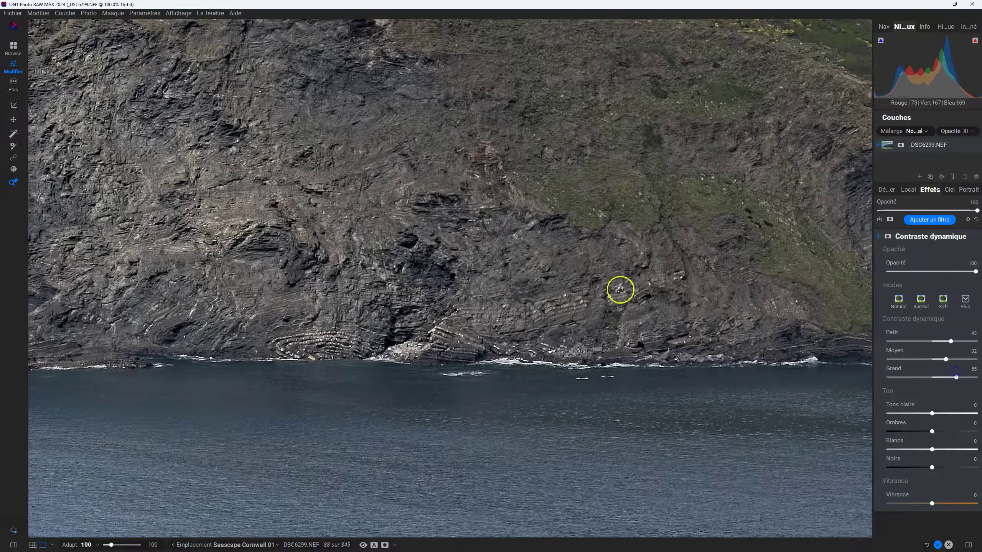
pyautogui.click(568, 248)
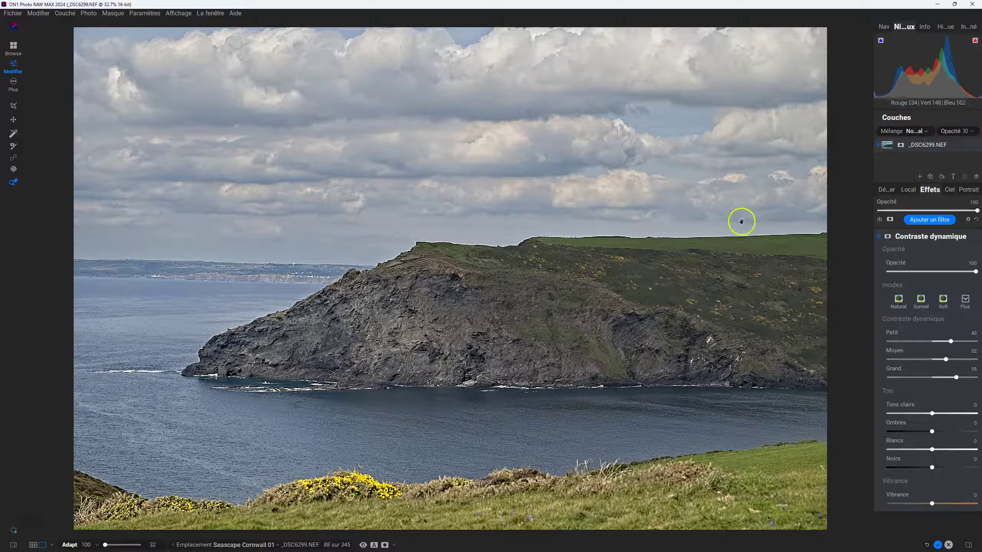
pyautogui.click(878, 237)
# - Set the filter's tones to about -52 for Tons clairs, 31 for Ombres, 4 for Blancs and -10 for Noirs
pyautogui.click(597, 333)
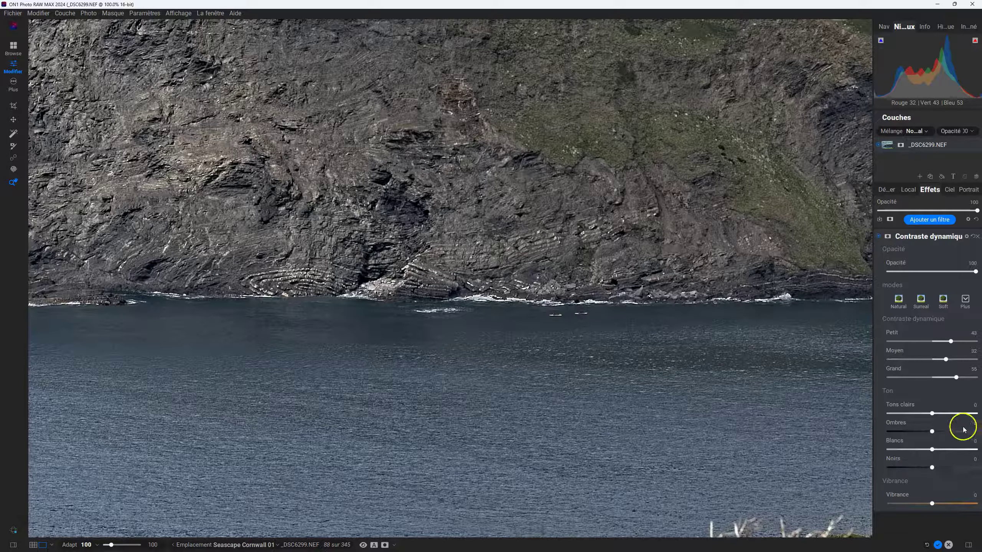
pyautogui.moveTo(921, 414); pyautogui.dragTo(924, 468)
pyautogui.click(570, 238)
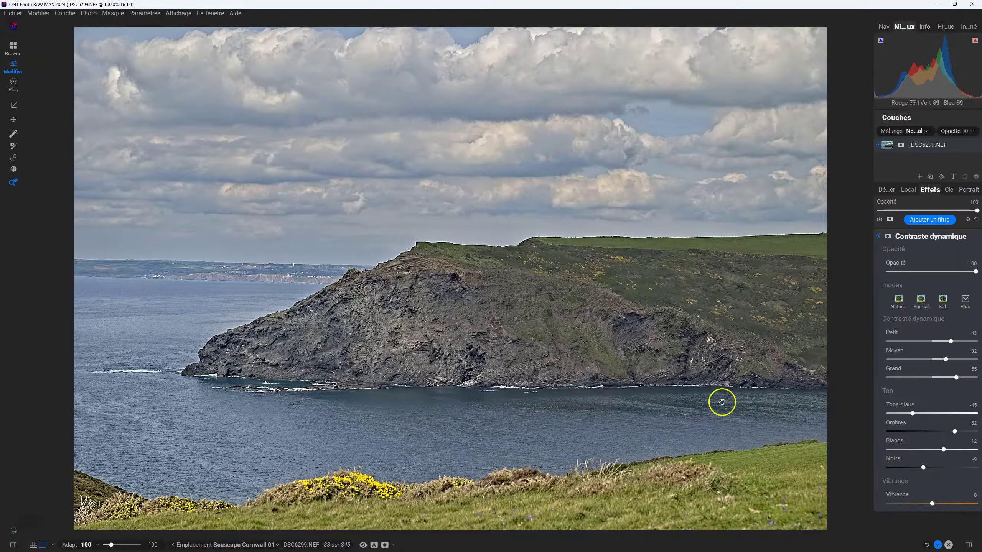
pyautogui.moveTo(912, 412)
pyautogui.mouseDown()
pyautogui.moveTo(967, 411)
pyautogui.moveTo(898, 410)
pyautogui.moveTo(955, 403)
pyautogui.moveTo(911, 404)
pyautogui.mouseUp()
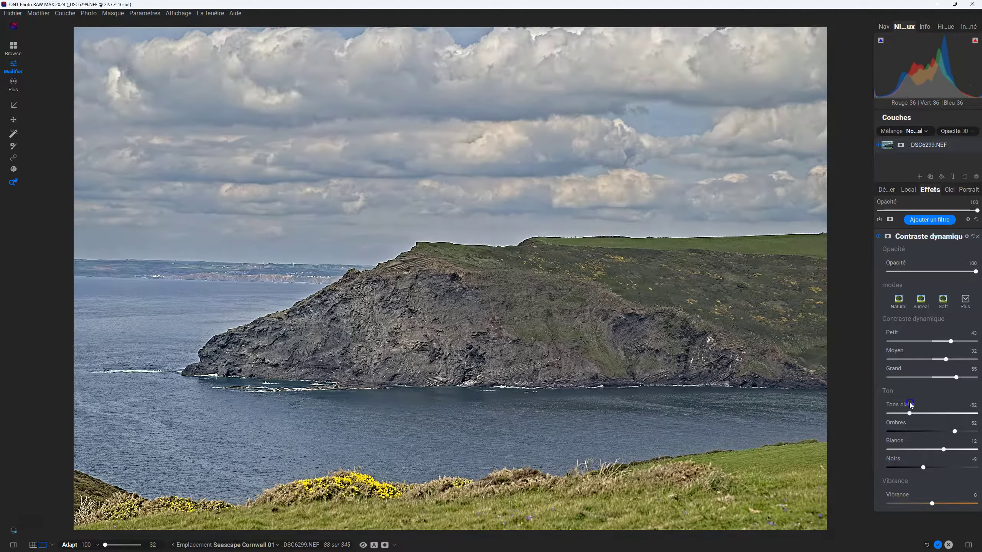
pyautogui.moveTo(955, 431); pyautogui.dragTo(945, 431)
pyautogui.moveTo(943, 449); pyautogui.dragTo(920, 466)
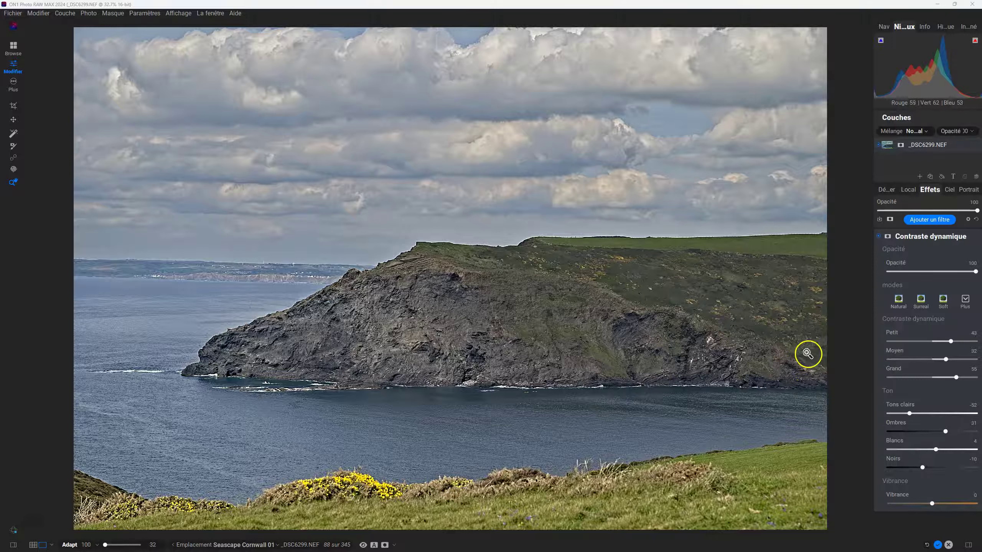
# - Refine the filter's tones to Tons clairs -54, Ombres -22, Blancs -6 and Noirs 6, and compare with the filter off
pyautogui.moveTo(909, 413)
pyautogui.mouseDown()
pyautogui.moveTo(890, 412)
pyautogui.moveTo(940, 414)
pyautogui.moveTo(909, 412)
pyautogui.mouseUp()
pyautogui.moveTo(945, 431); pyautogui.dragTo(923, 431)
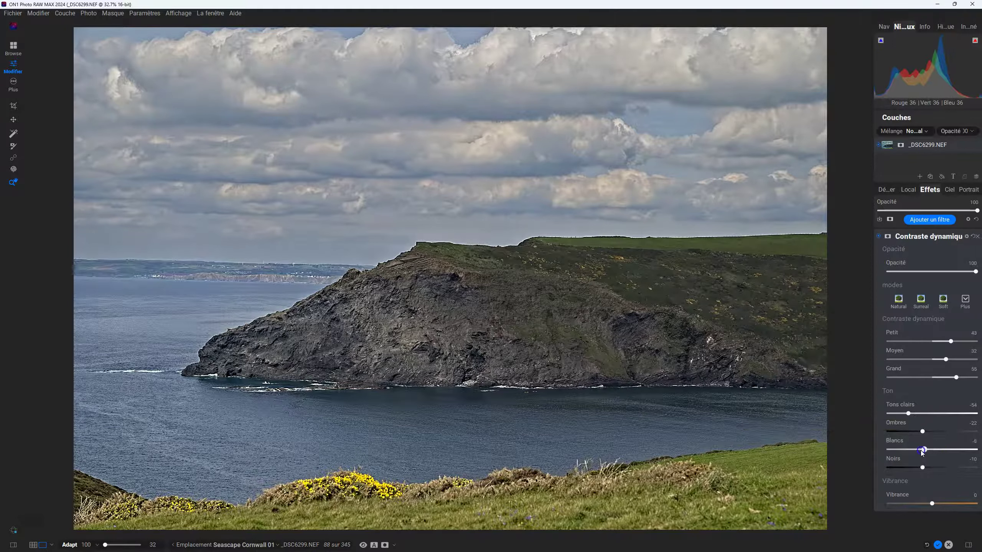
pyautogui.moveTo(937, 452); pyautogui.dragTo(915, 460)
pyautogui.moveTo(935, 461)
pyautogui.mouseDown()
pyautogui.moveTo(925, 462)
pyautogui.moveTo(949, 461)
pyautogui.moveTo(927, 462)
pyautogui.moveTo(939, 459)
pyautogui.mouseUp()
pyautogui.click(879, 236)
pyautogui.click(878, 236)
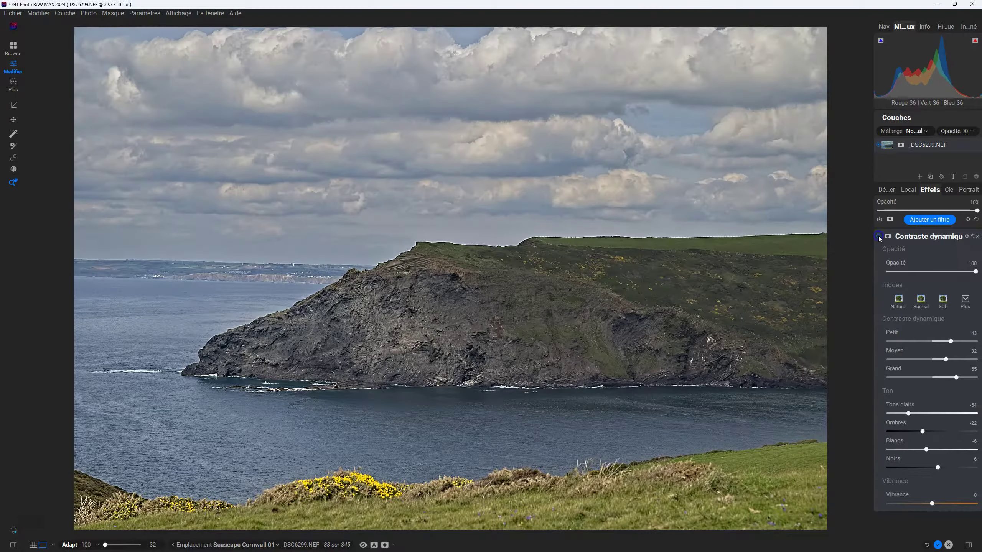
# - Try lower opacity levels for the Contraste dynamique filter, and restore the opacity to 100
pyautogui.moveTo(976, 272); pyautogui.dragTo(878, 273)
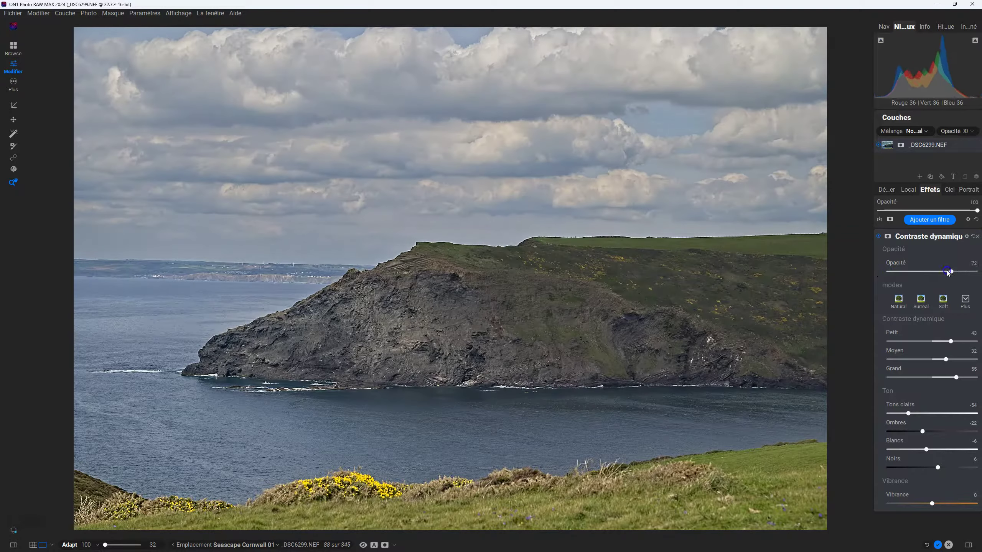
pyautogui.click(918, 272)
pyautogui.moveTo(919, 271); pyautogui.dragTo(940, 267)
pyautogui.moveTo(939, 268); pyautogui.dragTo(980, 283)
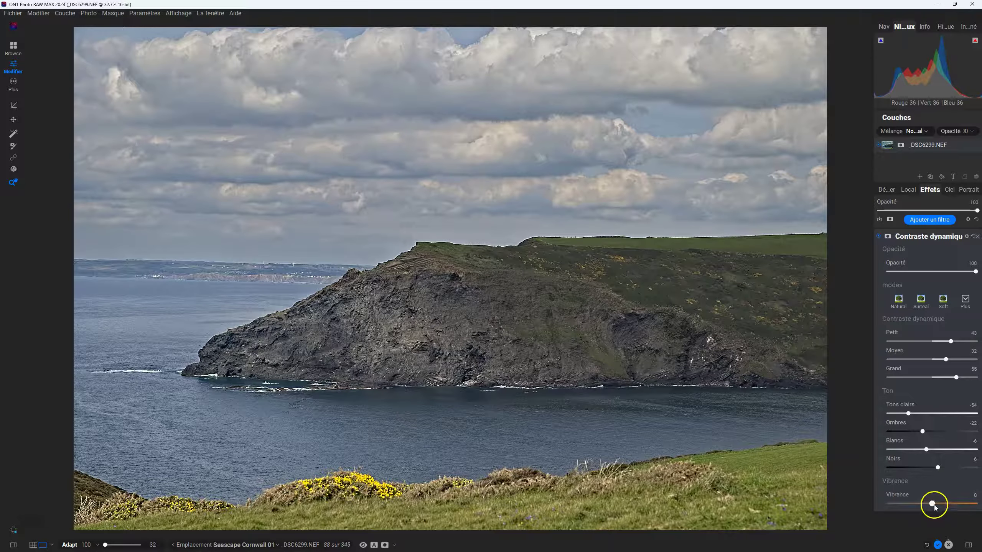
# - Try a Vibrance of 35 at full and reduced filter opacity, then reset the Vibrance to 0 with the opacity at 100
pyautogui.moveTo(932, 504)
pyautogui.mouseDown()
pyautogui.moveTo(962, 505)
pyautogui.moveTo(934, 506)
pyautogui.moveTo(947, 507)
pyautogui.mouseUp()
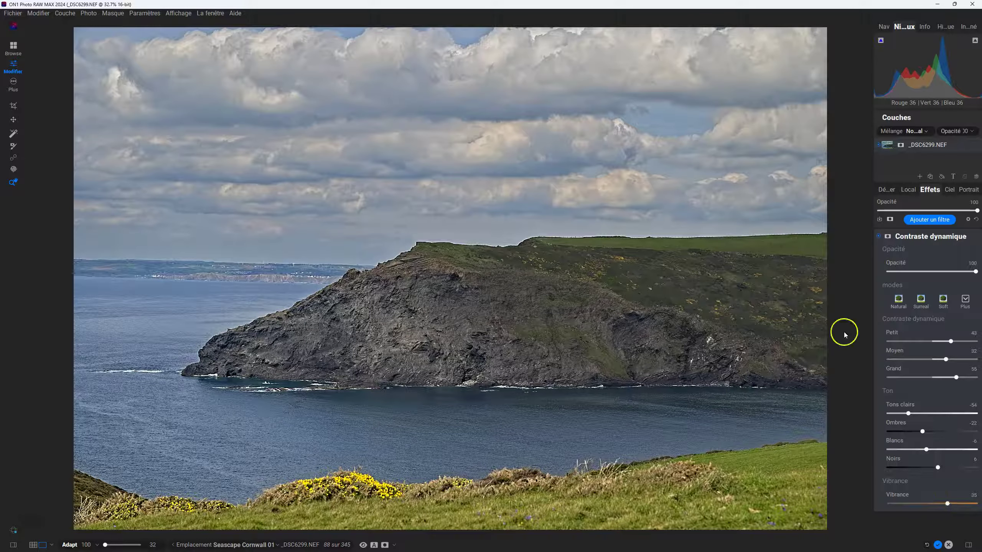
pyautogui.click(882, 239)
pyautogui.click(882, 239)
pyautogui.moveTo(971, 272); pyautogui.dragTo(945, 273)
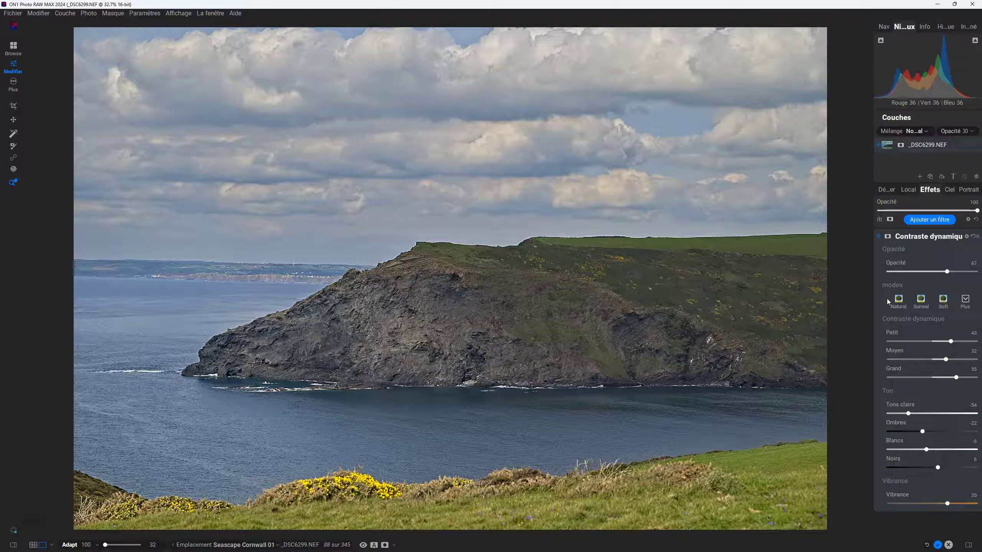
pyautogui.moveTo(886, 271); pyautogui.dragTo(977, 272)
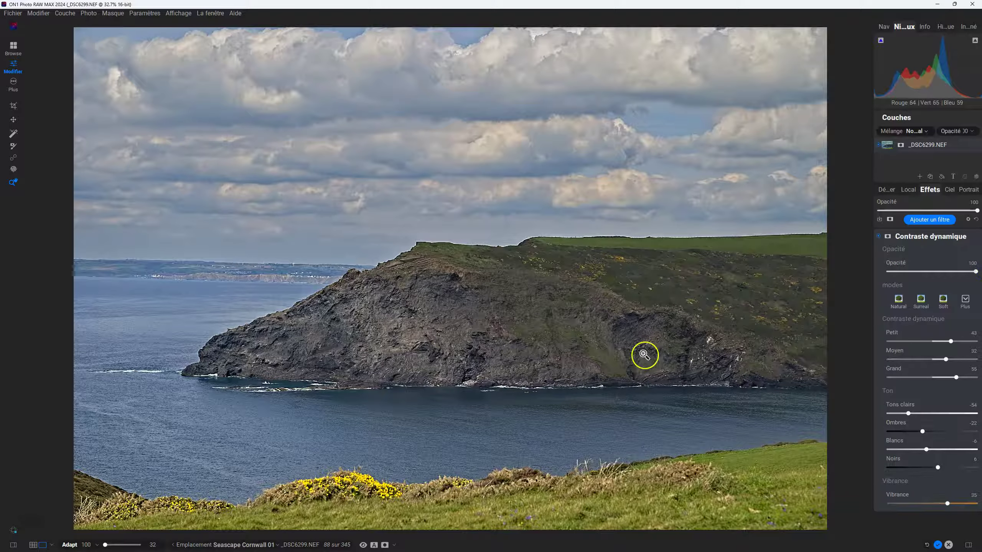
pyautogui.doubleClick(945, 504)
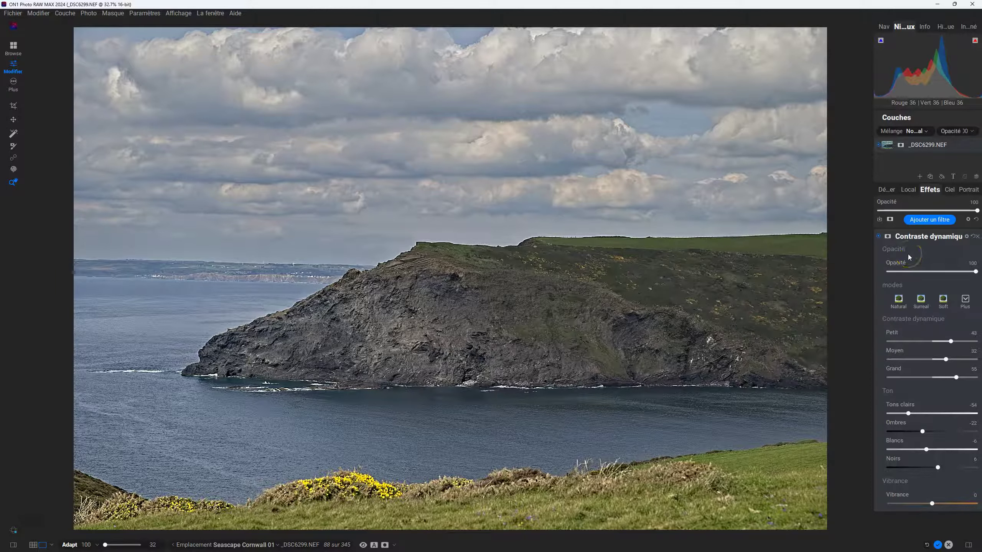
# - Try automatic region masking on the sea, the cliff and the grassy foreground
pyautogui.click(15, 146)
pyautogui.click(12, 137)
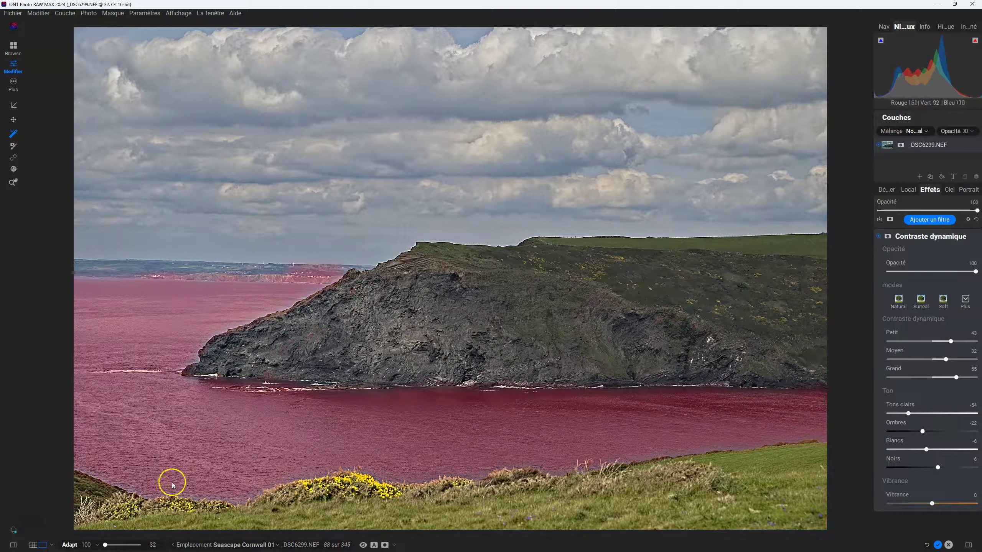
pyautogui.click(364, 335)
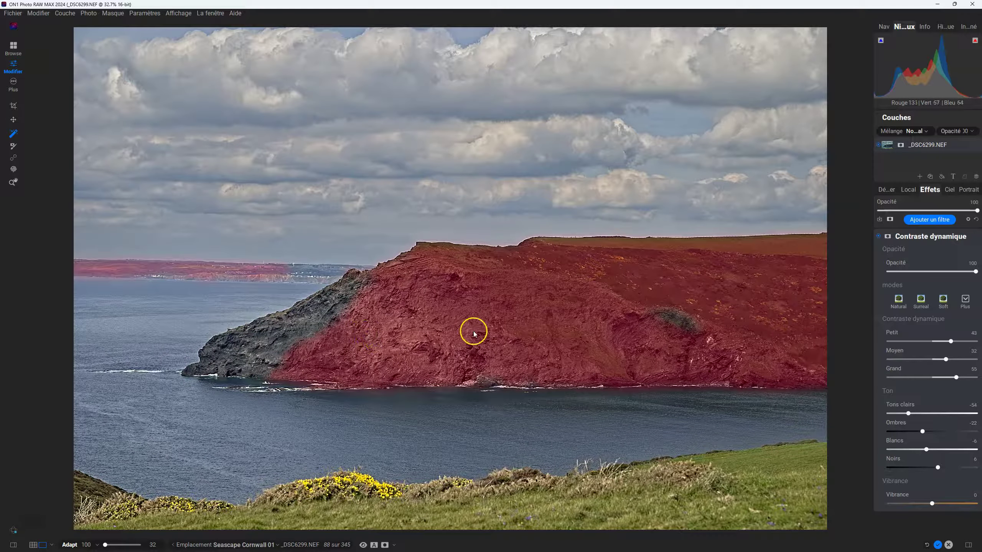
pyautogui.click(285, 300)
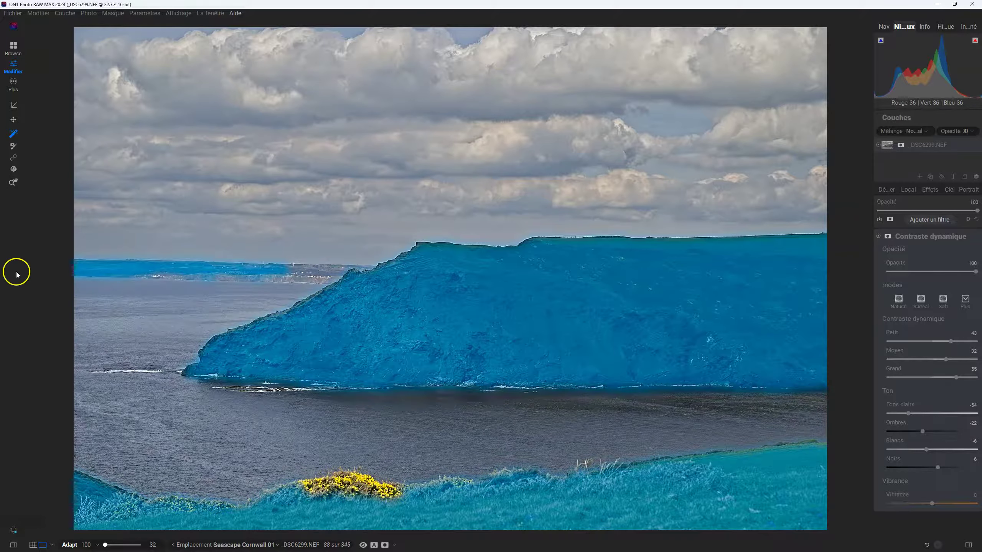
# - Switch to the masking brush and invert the Contraste dynamique filter's mask to hide the effect everywhere
pyautogui.click(11, 149)
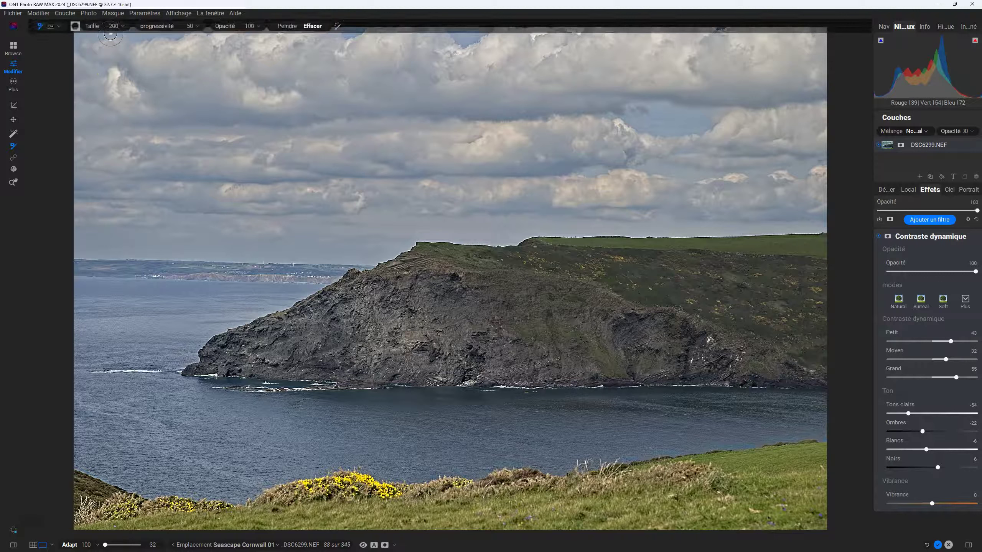
pyautogui.click(887, 237)
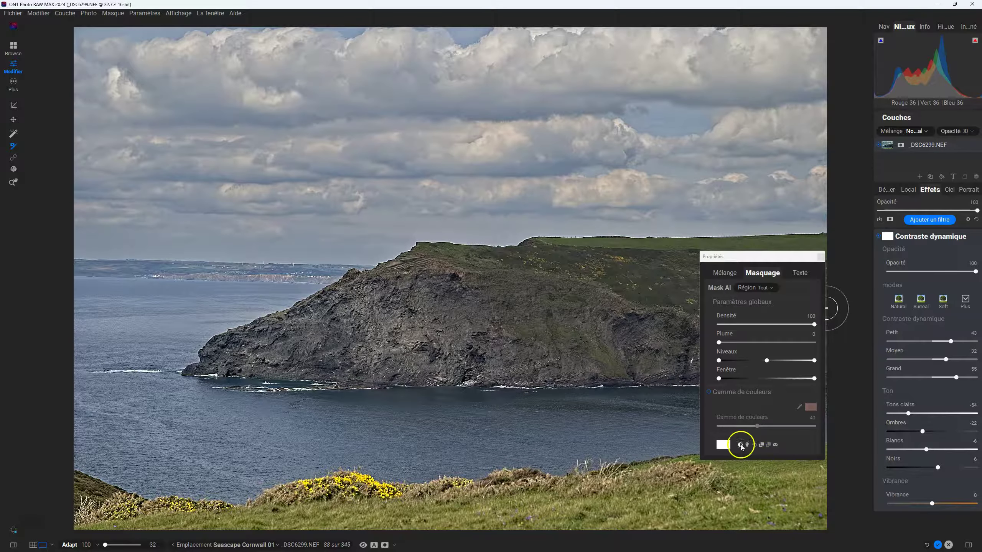
pyautogui.click(739, 445)
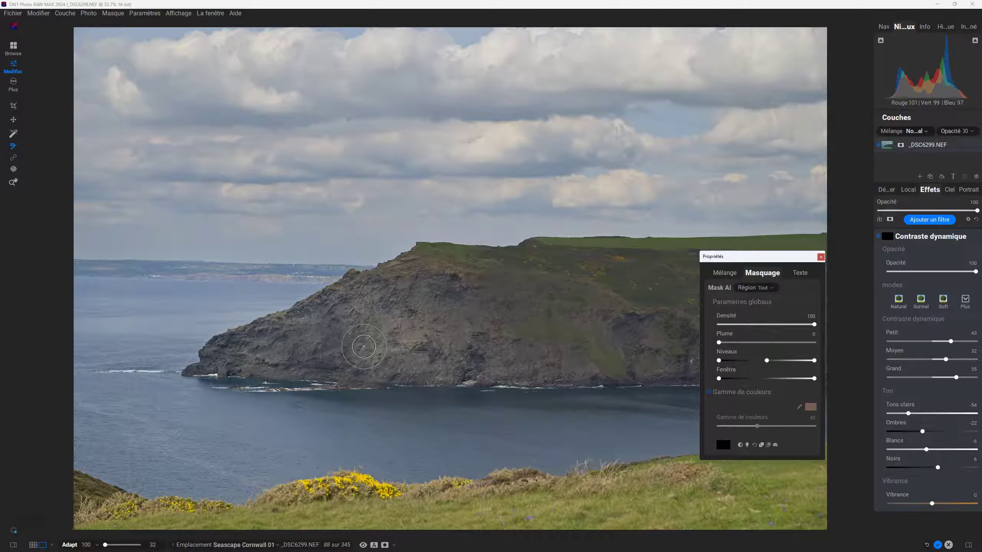
# - Paint the Contraste dynamique effect back onto the rocky cliff face, from its seaward tip to the middle of the slope
pyautogui.click(367, 316)
pyautogui.click(367, 316)
pyautogui.moveTo(367, 316)
pyautogui.mouseDown()
pyautogui.moveTo(357, 333)
pyautogui.moveTo(370, 324)
pyautogui.mouseUp()
pyautogui.click(367, 327)
pyautogui.moveTo(367, 327); pyautogui.dragTo(308, 340)
pyautogui.moveTo(383, 334)
pyautogui.mouseDown()
pyautogui.moveTo(355, 341)
pyautogui.moveTo(444, 336)
pyautogui.moveTo(408, 322)
pyautogui.mouseUp()
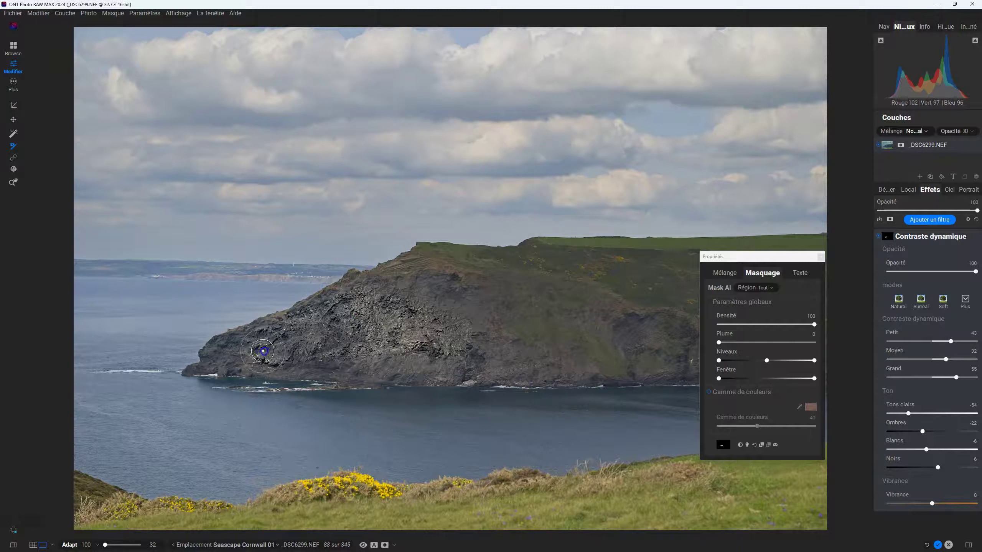
pyautogui.moveTo(455, 352)
pyautogui.mouseDown()
pyautogui.moveTo(308, 353)
pyautogui.moveTo(418, 354)
pyautogui.mouseUp()
pyautogui.moveTo(430, 312)
pyautogui.mouseDown()
pyautogui.moveTo(464, 309)
pyautogui.moveTo(474, 353)
pyautogui.mouseUp()
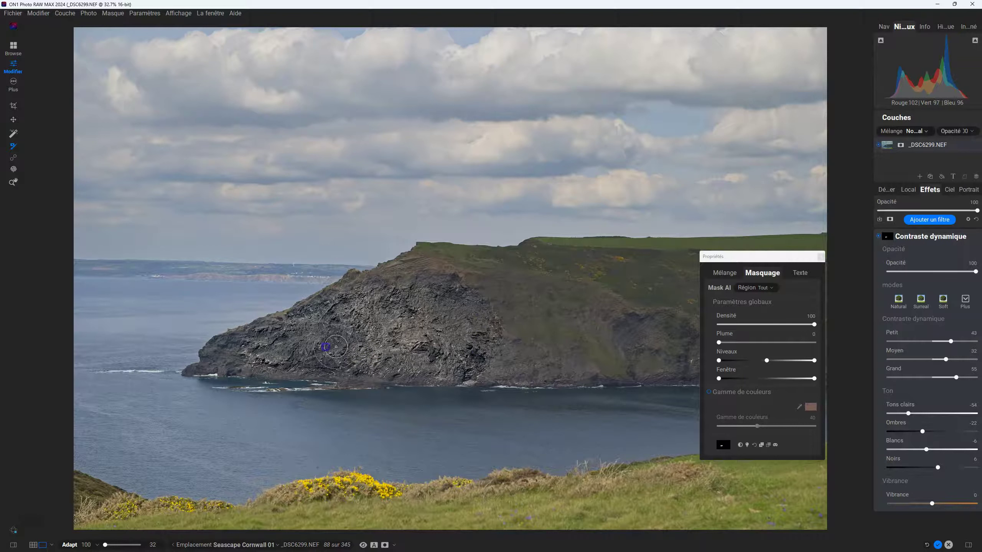
pyautogui.moveTo(429, 311)
pyautogui.mouseDown()
pyautogui.moveTo(418, 296)
pyautogui.moveTo(379, 298)
pyautogui.moveTo(436, 344)
pyautogui.moveTo(429, 352)
pyautogui.mouseUp()
pyautogui.moveTo(429, 351)
pyautogui.mouseDown()
pyautogui.moveTo(501, 323)
pyautogui.moveTo(458, 339)
pyautogui.moveTo(567, 367)
pyautogui.moveTo(501, 367)
pyautogui.moveTo(570, 365)
pyautogui.moveTo(409, 356)
pyautogui.moveTo(287, 368)
pyautogui.moveTo(237, 351)
pyautogui.moveTo(217, 357)
pyautogui.mouseUp()
pyautogui.moveTo(385, 356); pyautogui.dragTo(569, 361)
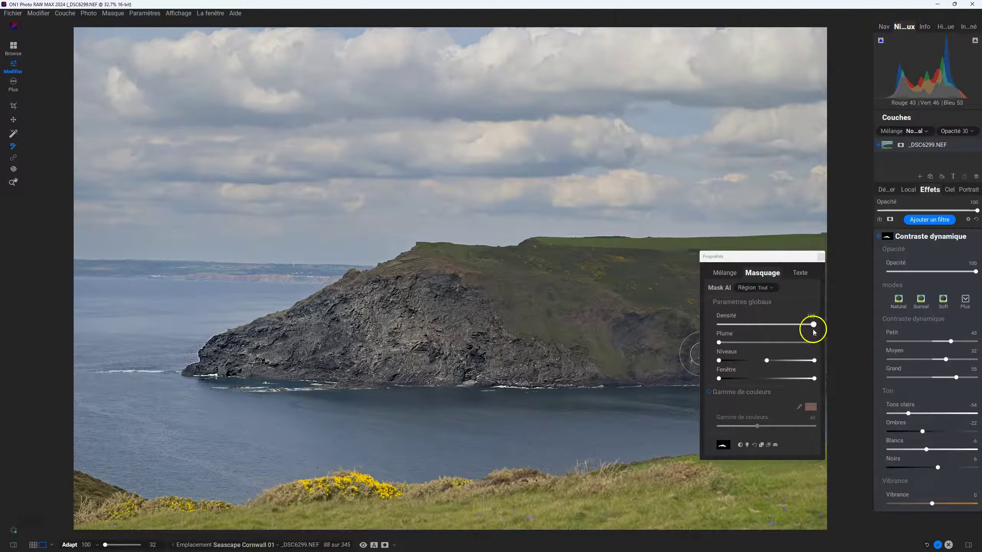
# - Try Densité values of 40, 67 and 52 for the painted mask, and restore it to 100
pyautogui.moveTo(814, 325); pyautogui.dragTo(757, 325)
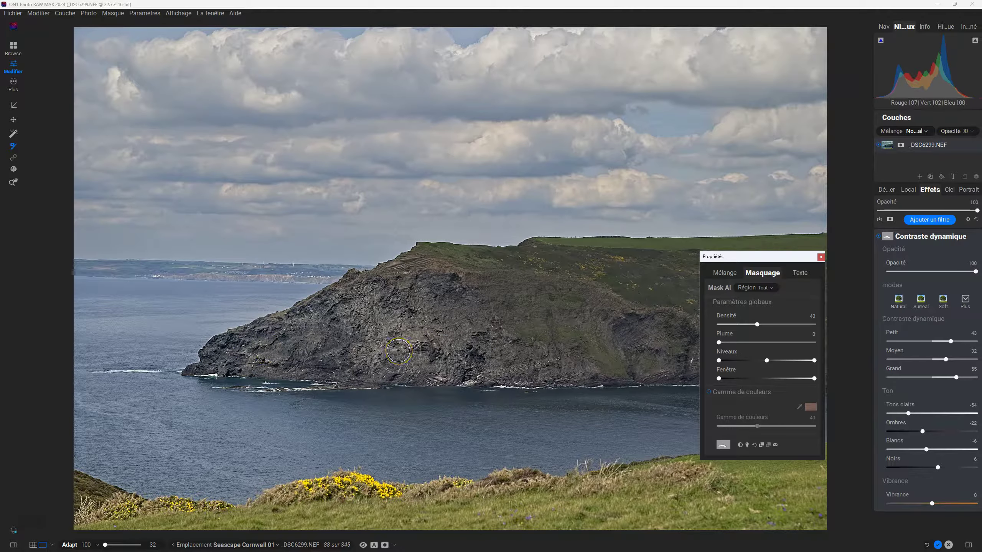
pyautogui.moveTo(759, 328); pyautogui.dragTo(784, 332)
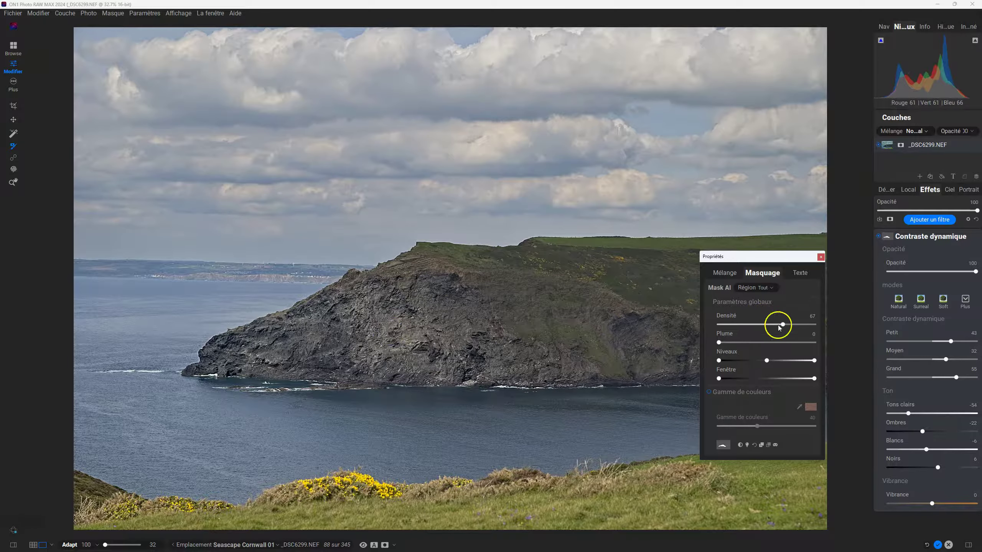
pyautogui.moveTo(780, 326)
pyautogui.mouseDown()
pyautogui.moveTo(762, 325)
pyautogui.moveTo(832, 328)
pyautogui.moveTo(768, 326)
pyautogui.mouseUp()
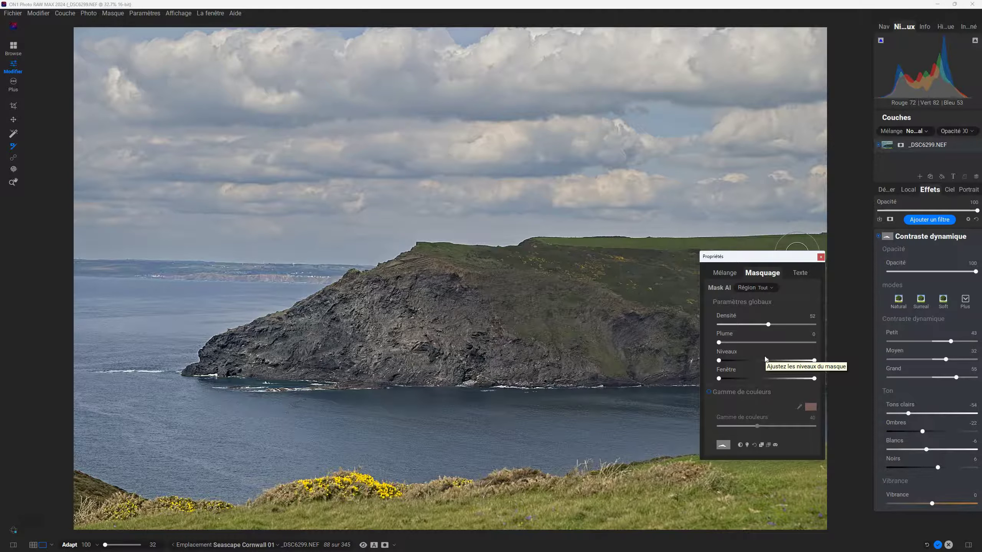
pyautogui.moveTo(768, 324); pyautogui.dragTo(795, 333)
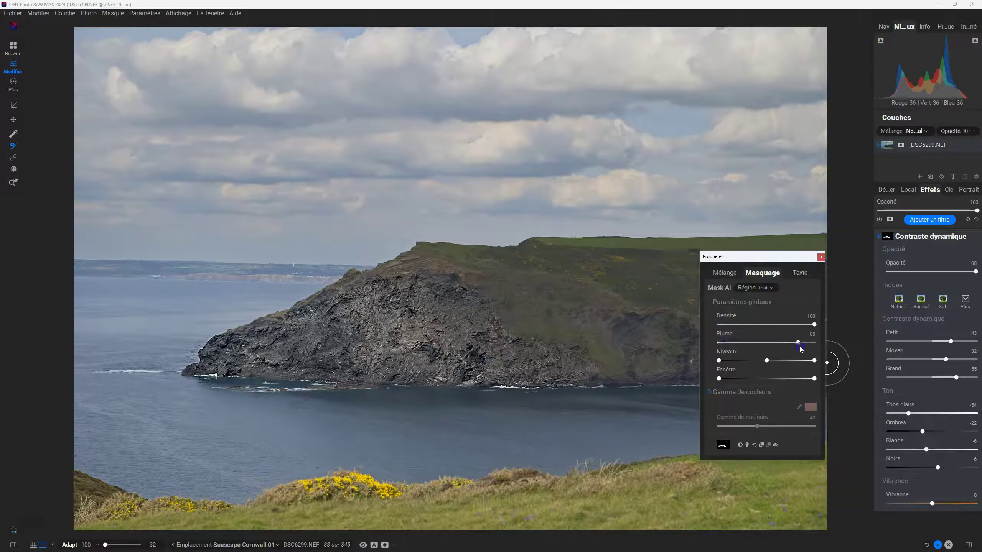
# - Feather the painted mask with a Plume of 100, and view the mask itself to examine its soft edges
pyautogui.moveTo(727, 350); pyautogui.dragTo(794, 355)
pyautogui.moveTo(720, 345); pyautogui.dragTo(814, 350)
pyautogui.click(722, 446)
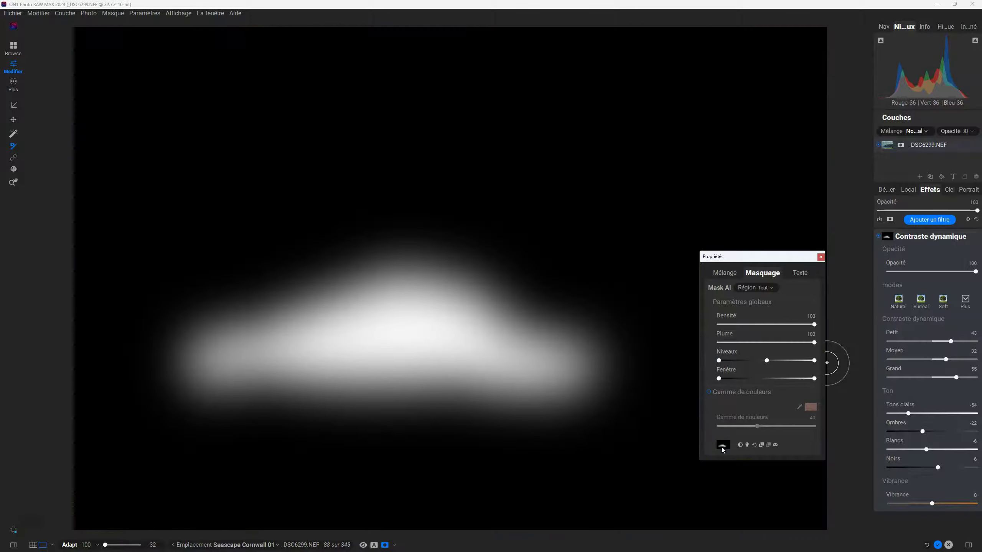
pyautogui.moveTo(823, 346); pyautogui.dragTo(859, 342)
pyautogui.hotkey('ctrl', 'm')
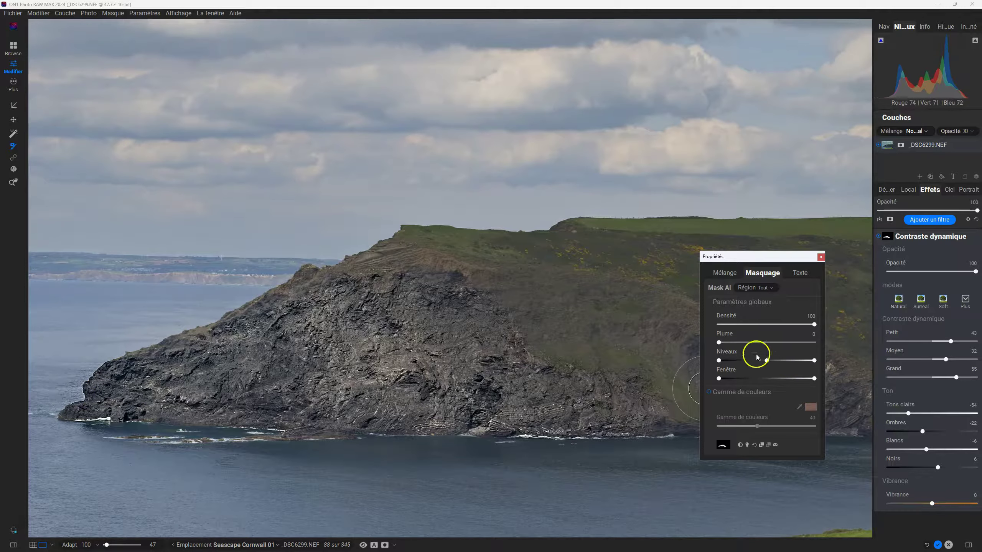
pyautogui.moveTo(789, 342); pyautogui.dragTo(830, 353)
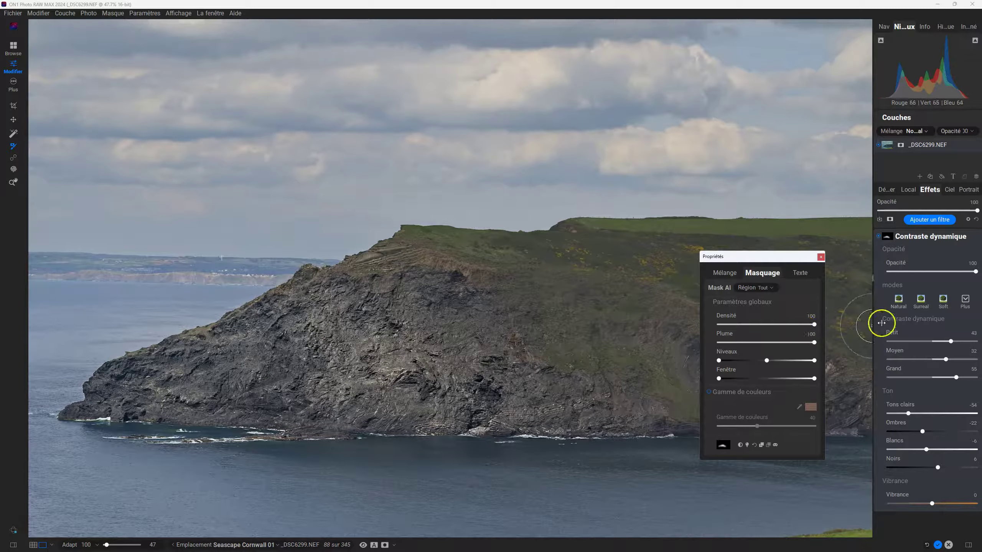
# - Compare the photo with the filter off and on, and inspect the mask's edges with the Plume at 100 and at 0
pyautogui.click(878, 236)
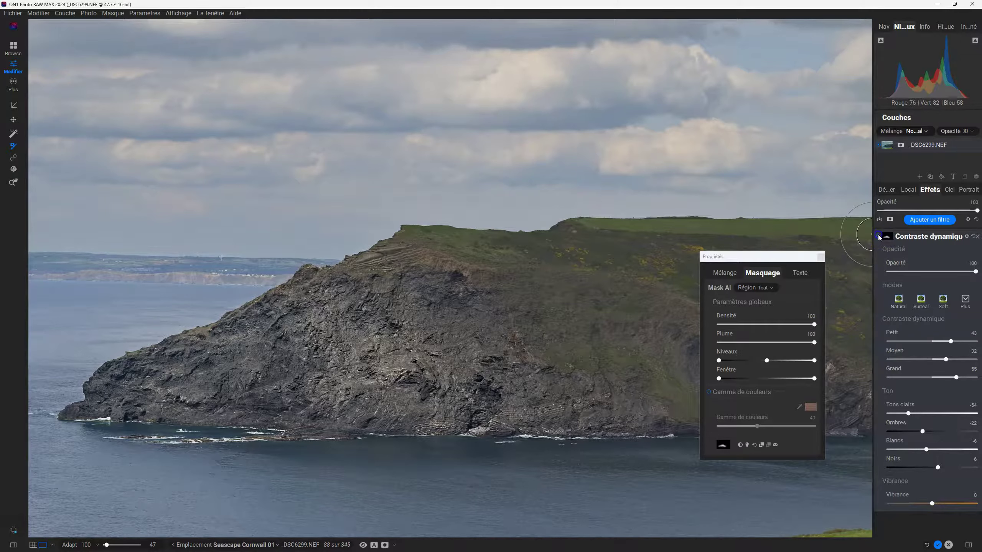
pyautogui.click(878, 237)
pyautogui.click(722, 453)
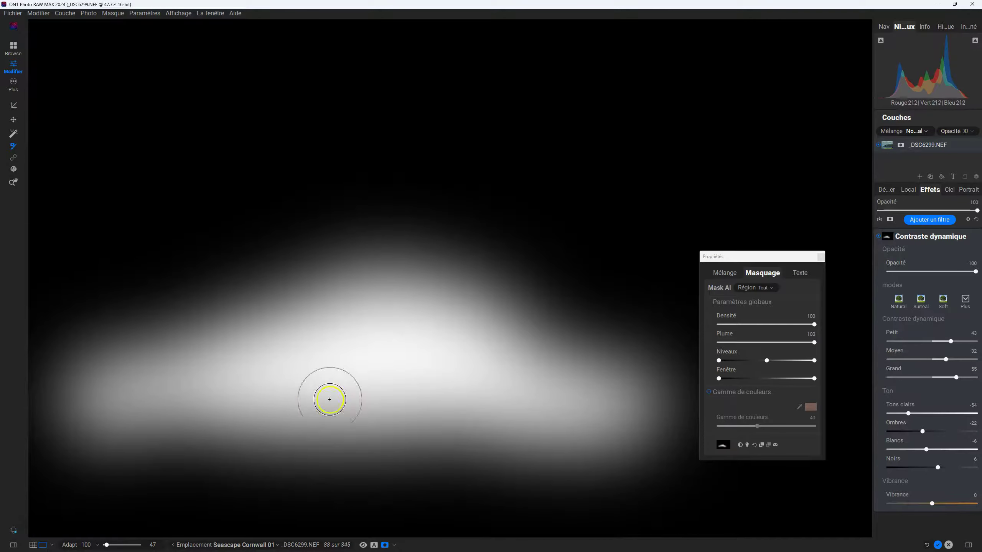
pyautogui.hotkey('ctrl', 'm')
pyautogui.hotkey('ctrl', 'm')
pyautogui.moveTo(813, 343); pyautogui.dragTo(721, 355)
pyautogui.hotkey('ctrl', 'm')
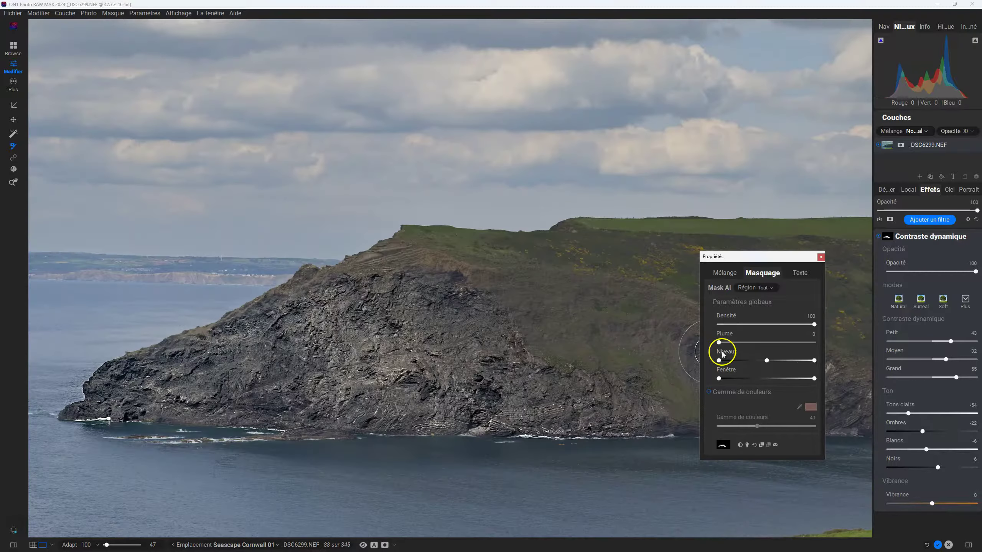
# - Set the painted mask's Densité to 63 with a Plume of 100, and check the effect on the cliff
pyautogui.moveTo(818, 329); pyautogui.dragTo(775, 325)
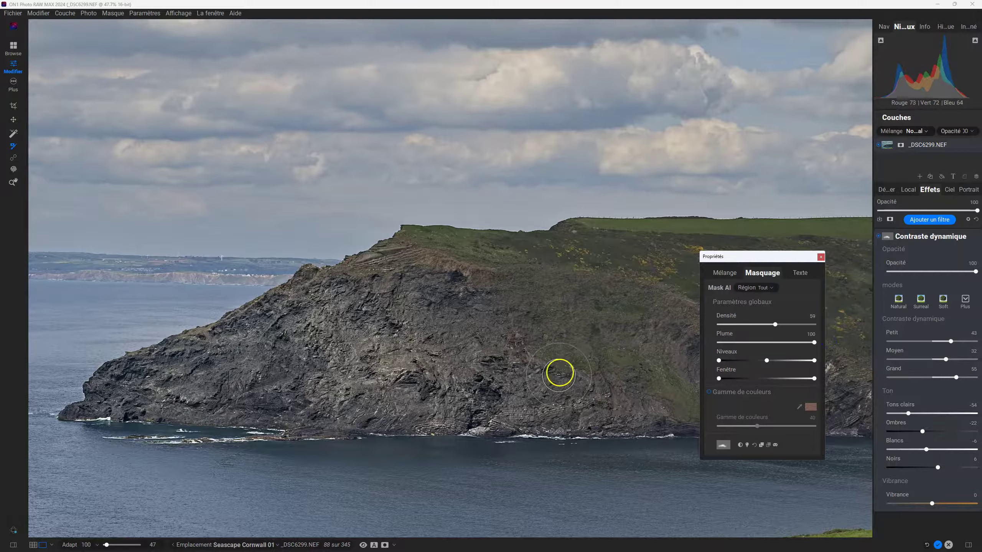
pyautogui.press('o')
pyautogui.press('o')
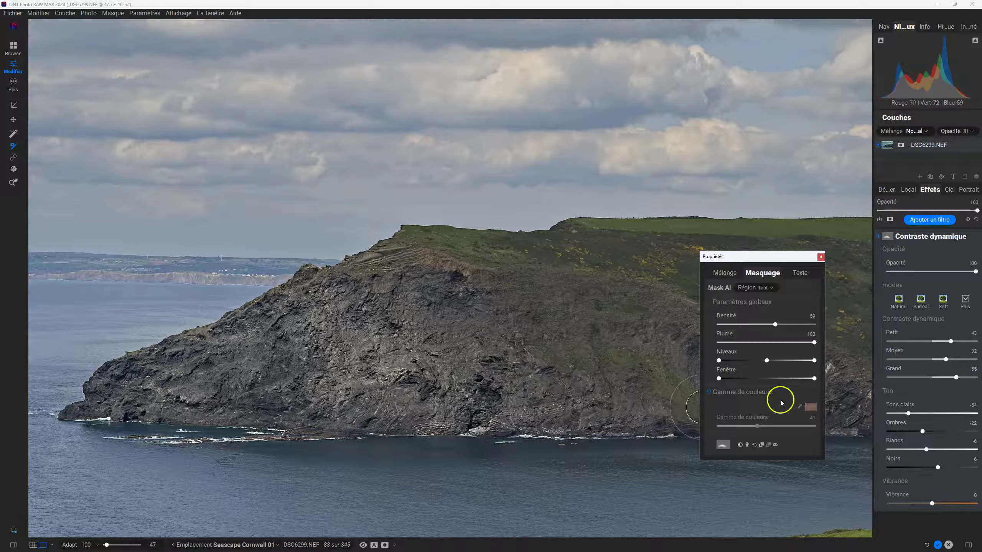
pyautogui.moveTo(775, 324)
pyautogui.mouseDown()
pyautogui.moveTo(746, 325)
pyautogui.moveTo(779, 325)
pyautogui.mouseUp()
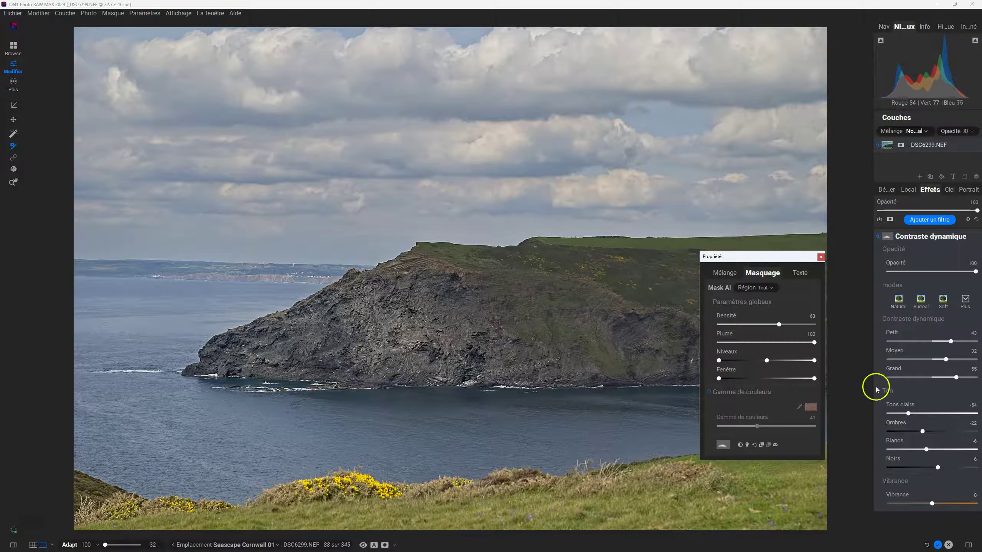
# - Replace the filter's mask with an inverted luminosity mask, and compare the mask view with the photo
pyautogui.click(746, 444)
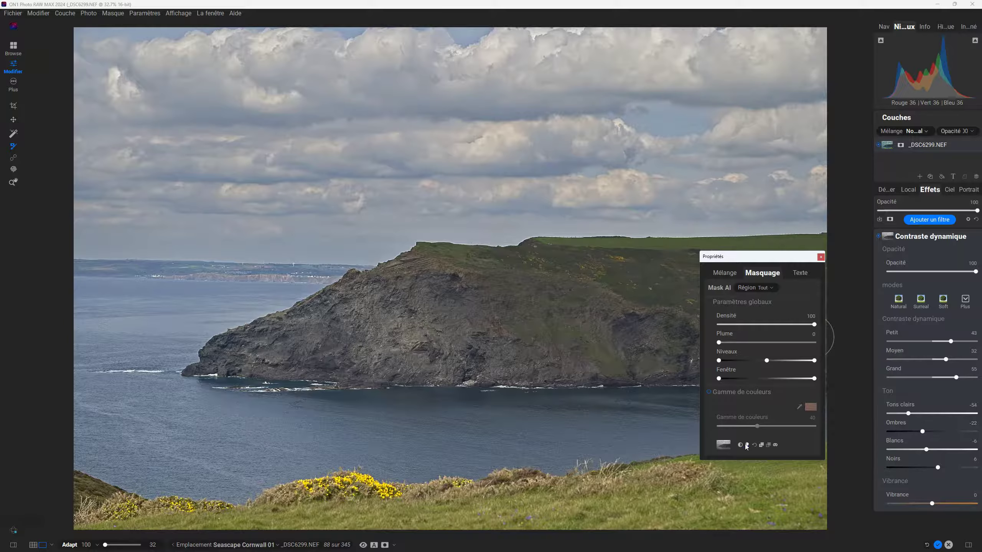
pyautogui.click(744, 444)
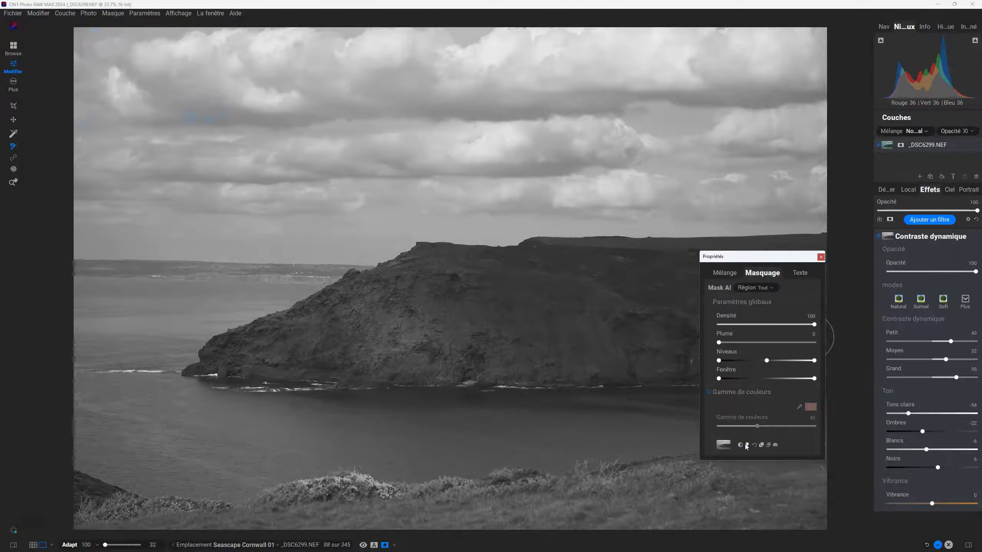
pyautogui.click(745, 444)
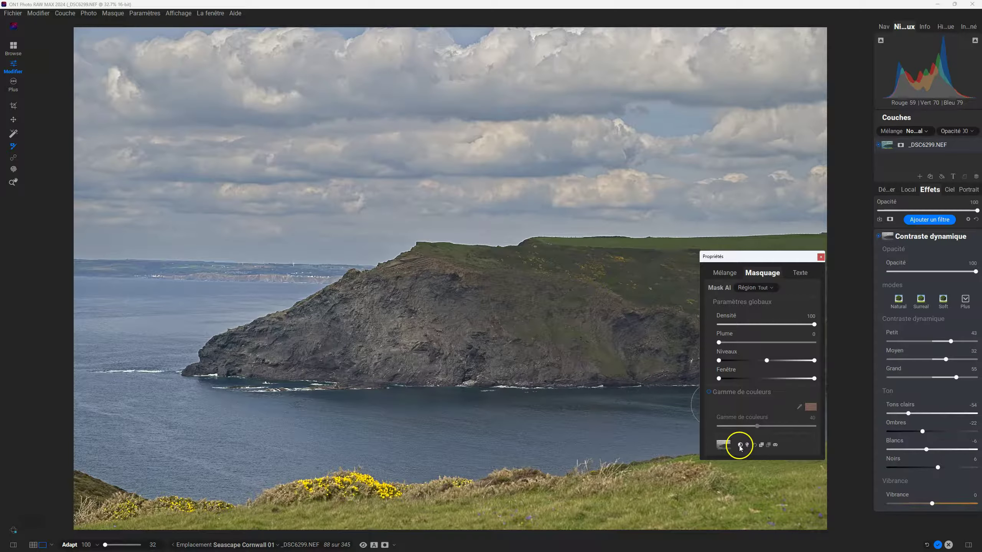
pyautogui.hotkey('ctrl', 'm')
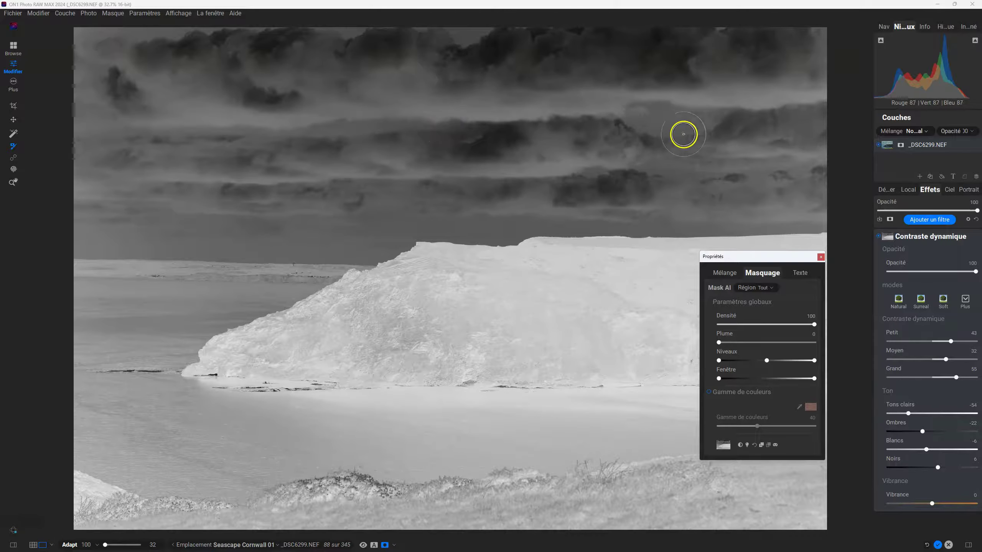
pyautogui.press('o')
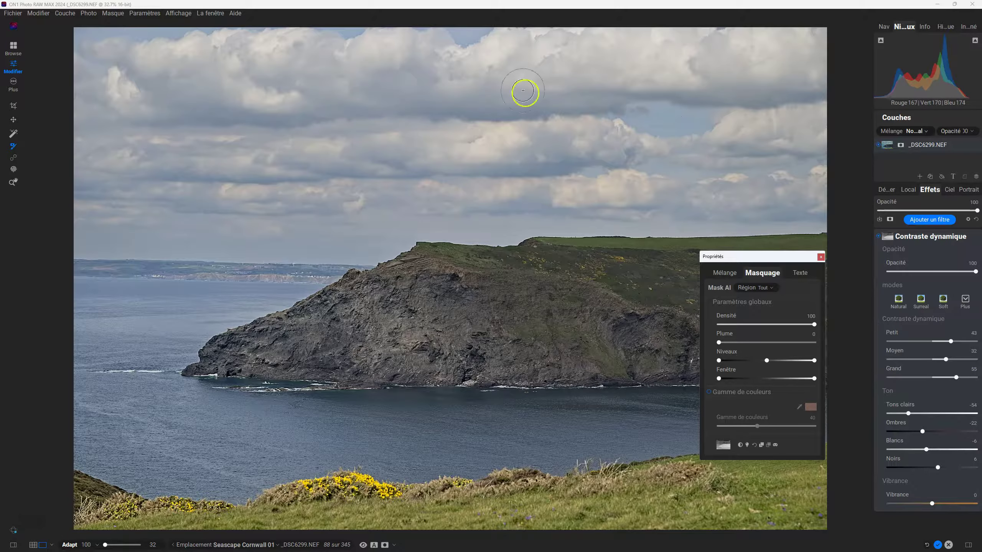
pyautogui.press('o')
pyautogui.press('o')
pyautogui.press('o')
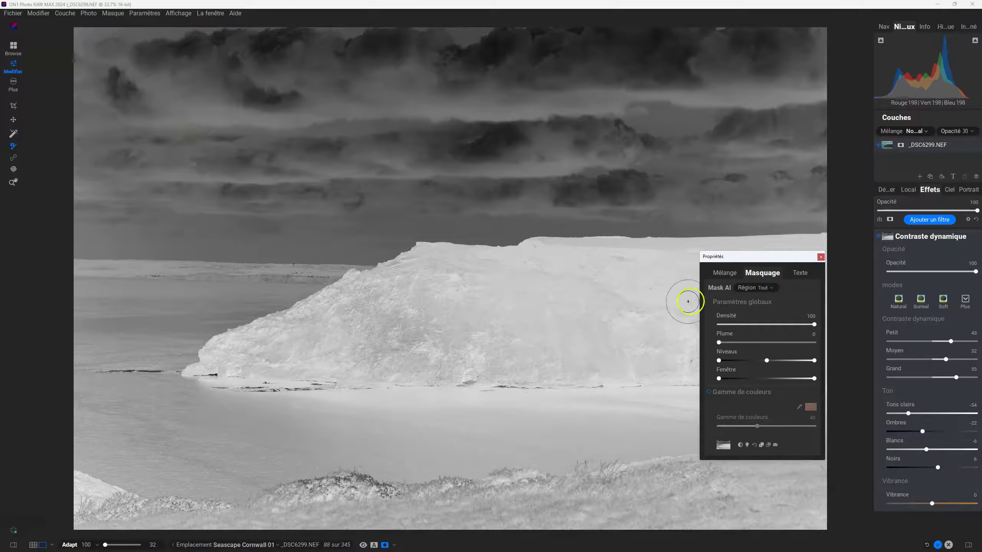
# - Strengthen the luminosity mask's contrast with Niveaux, and paint out the remaining light streaks in the sky
pyautogui.moveTo(815, 361); pyautogui.dragTo(772, 360)
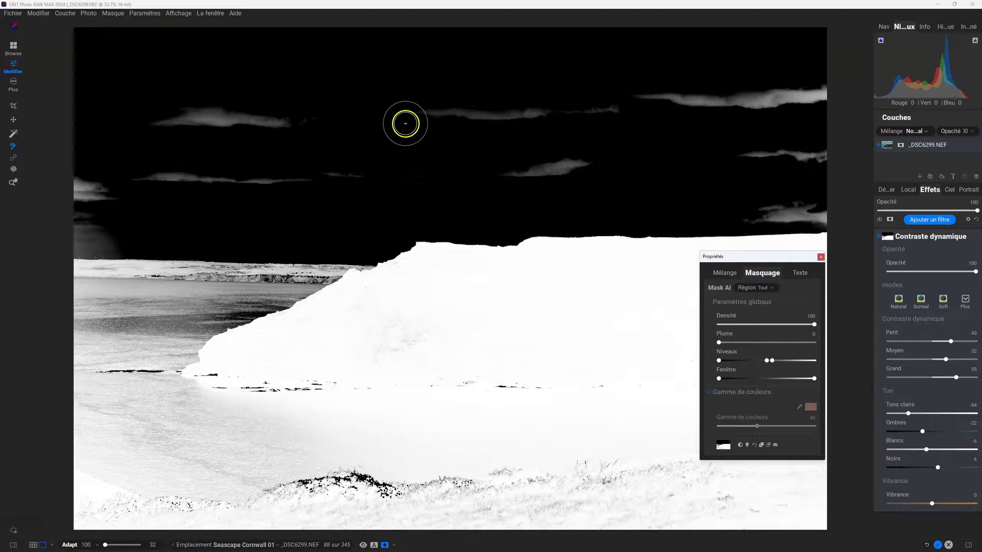
pyautogui.click(473, 111)
pyautogui.moveTo(404, 102)
pyautogui.mouseDown()
pyautogui.moveTo(596, 116)
pyautogui.moveTo(644, 98)
pyautogui.moveTo(829, 102)
pyautogui.moveTo(751, 149)
pyautogui.moveTo(824, 158)
pyautogui.moveTo(728, 160)
pyautogui.mouseUp()
pyautogui.moveTo(541, 198)
pyautogui.mouseDown()
pyautogui.moveTo(517, 175)
pyautogui.moveTo(624, 173)
pyautogui.moveTo(747, 210)
pyautogui.moveTo(825, 210)
pyautogui.mouseUp()
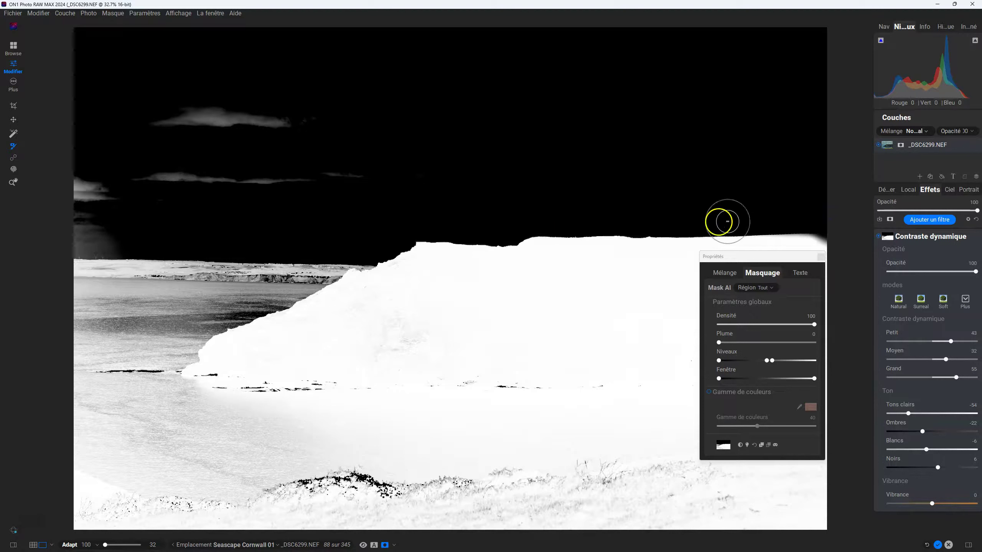
pyautogui.moveTo(336, 192)
pyautogui.mouseDown()
pyautogui.moveTo(368, 184)
pyautogui.moveTo(144, 173)
pyautogui.moveTo(52, 187)
pyautogui.moveTo(110, 192)
pyautogui.moveTo(87, 210)
pyautogui.moveTo(102, 217)
pyautogui.moveTo(92, 225)
pyautogui.moveTo(110, 226)
pyautogui.moveTo(158, 205)
pyautogui.moveTo(151, 133)
pyautogui.moveTo(340, 126)
pyautogui.moveTo(318, 114)
pyautogui.mouseUp()
# - Set the luminosity mask's Plume to 46 and Densité to 82, comparing the photo with the filter off and on
pyautogui.moveTo(719, 342); pyautogui.dragTo(749, 344)
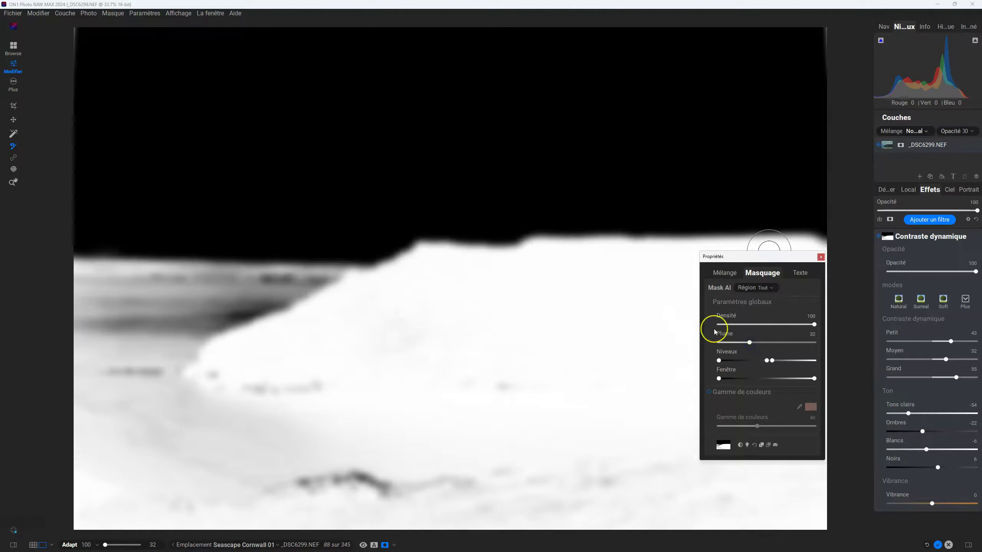
pyautogui.hotkey('ctrl', 'm')
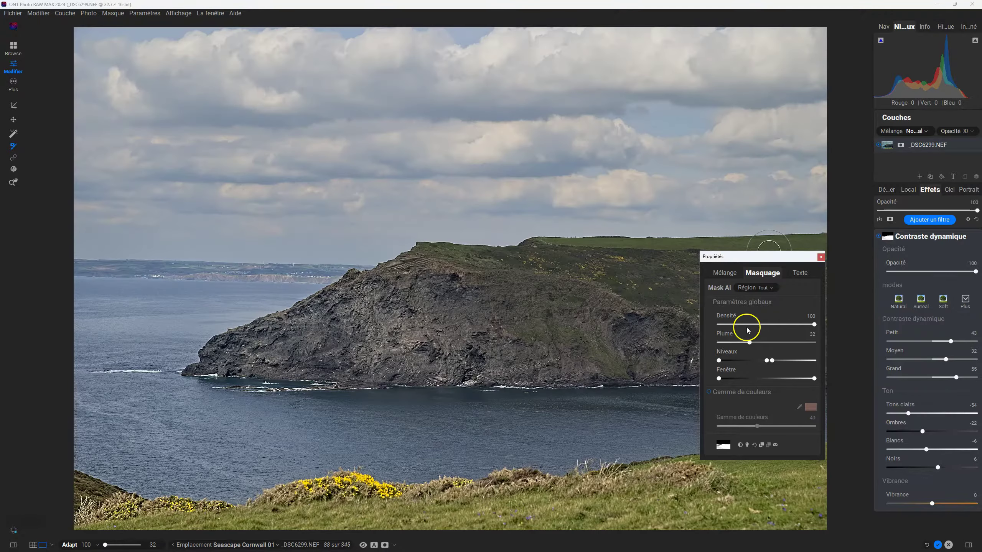
pyautogui.moveTo(796, 257); pyautogui.dragTo(791, 311)
pyautogui.click(879, 236)
pyautogui.click(879, 236)
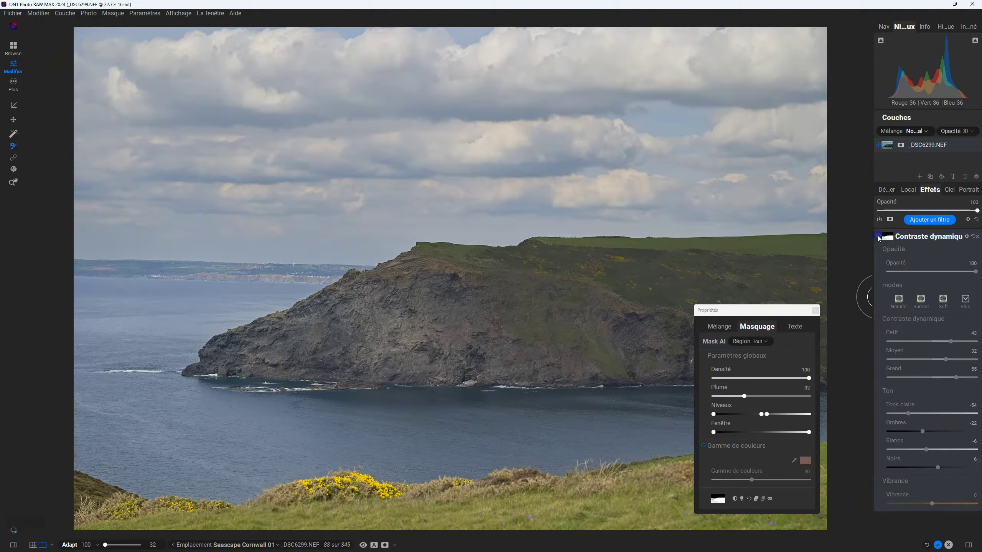
pyautogui.moveTo(807, 378); pyautogui.dragTo(757, 397)
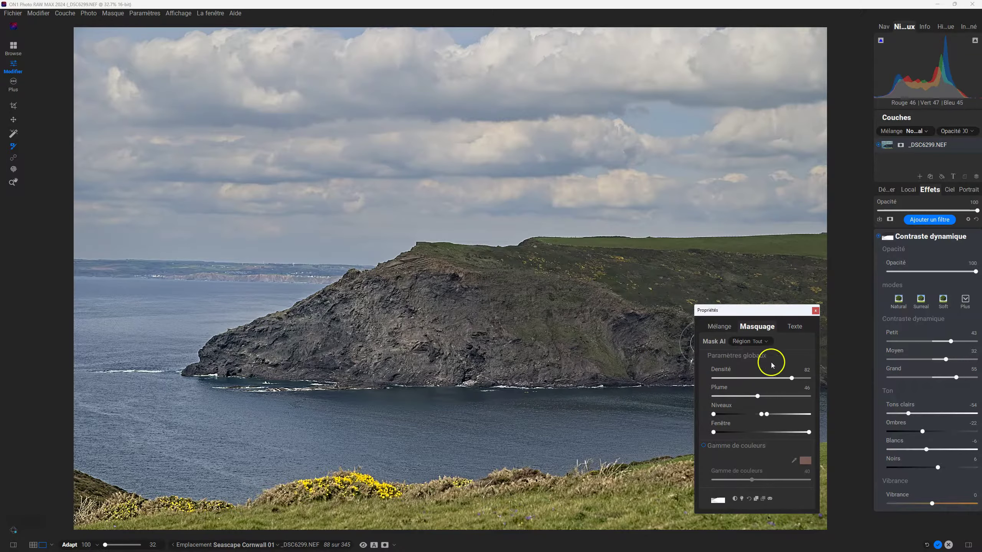